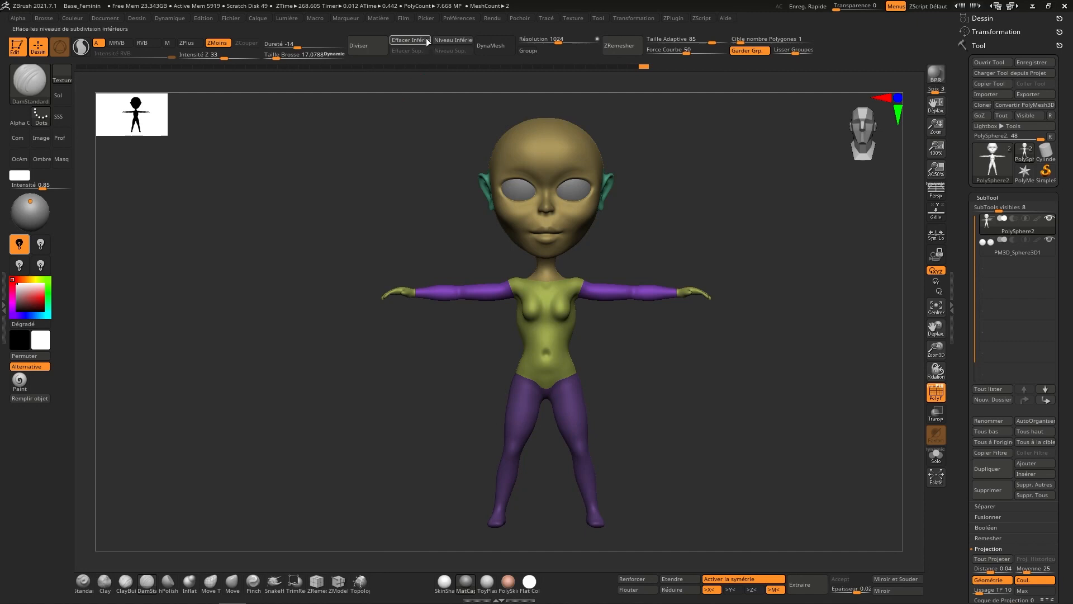
# - Delete the body's lower subdivision levels and save the project as Base_Masculin
pyautogui.click(420, 40)
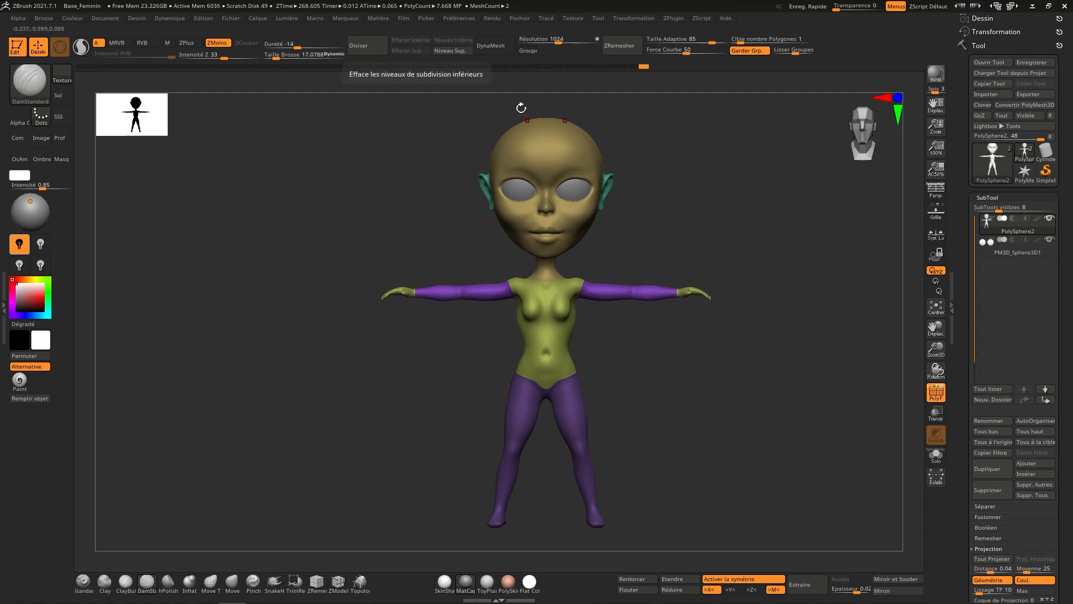
pyautogui.click(232, 16)
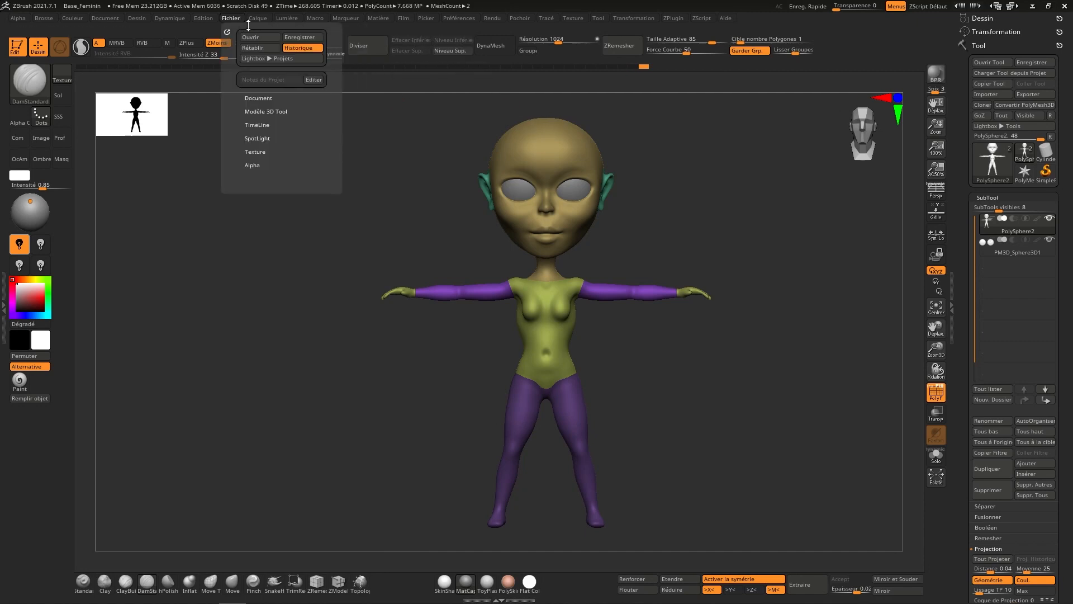
pyautogui.click(302, 37)
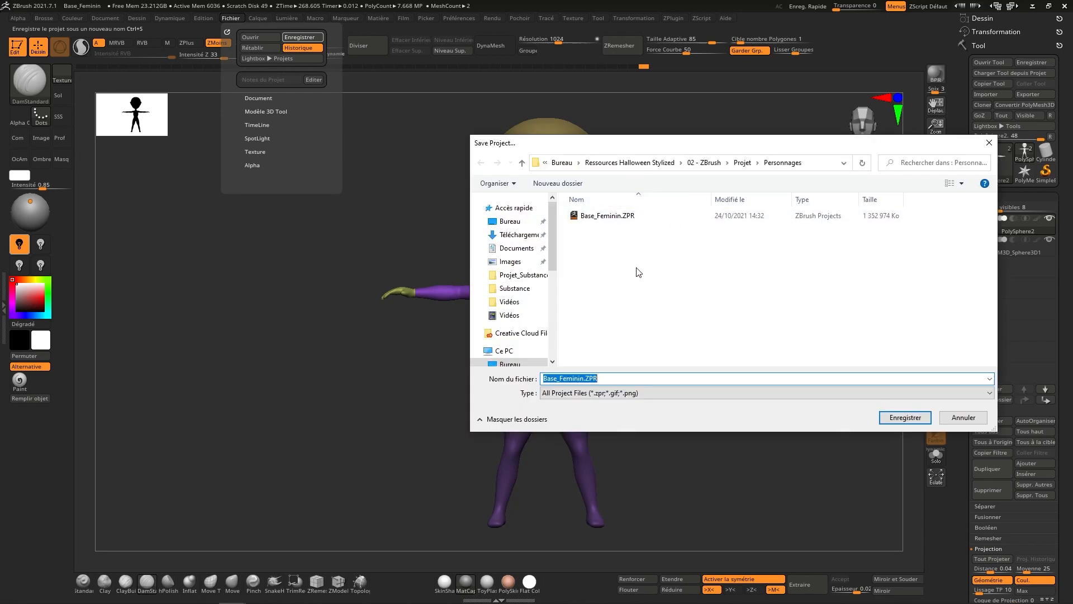
pyautogui.write('Base_Masculin')
pyautogui.press('Return')
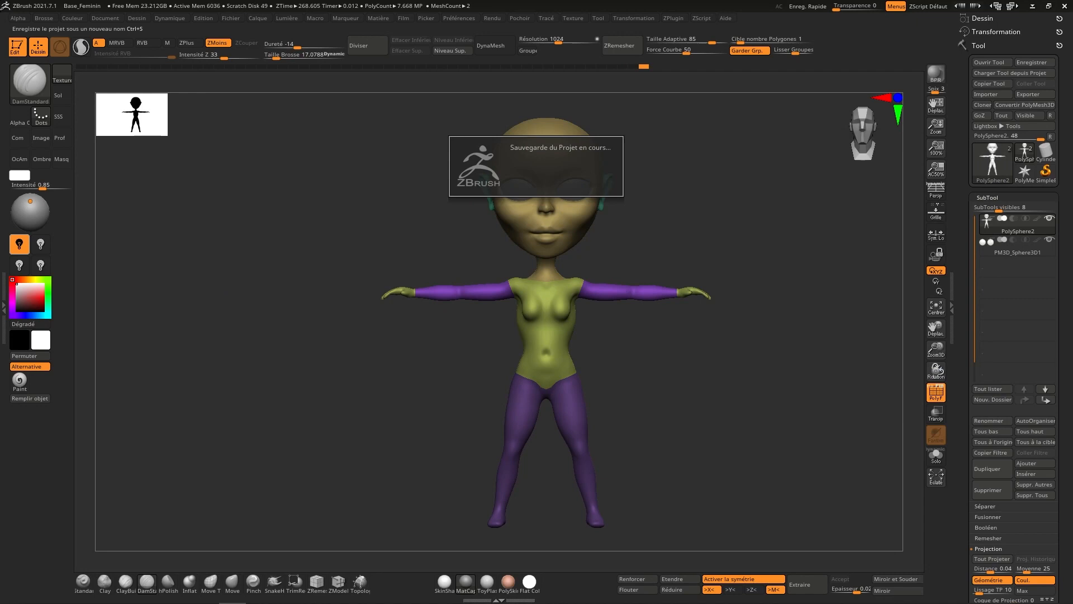
# - Reshape the jaw and chin with the Move brush at a size of about 151
pyautogui.click(210, 583)
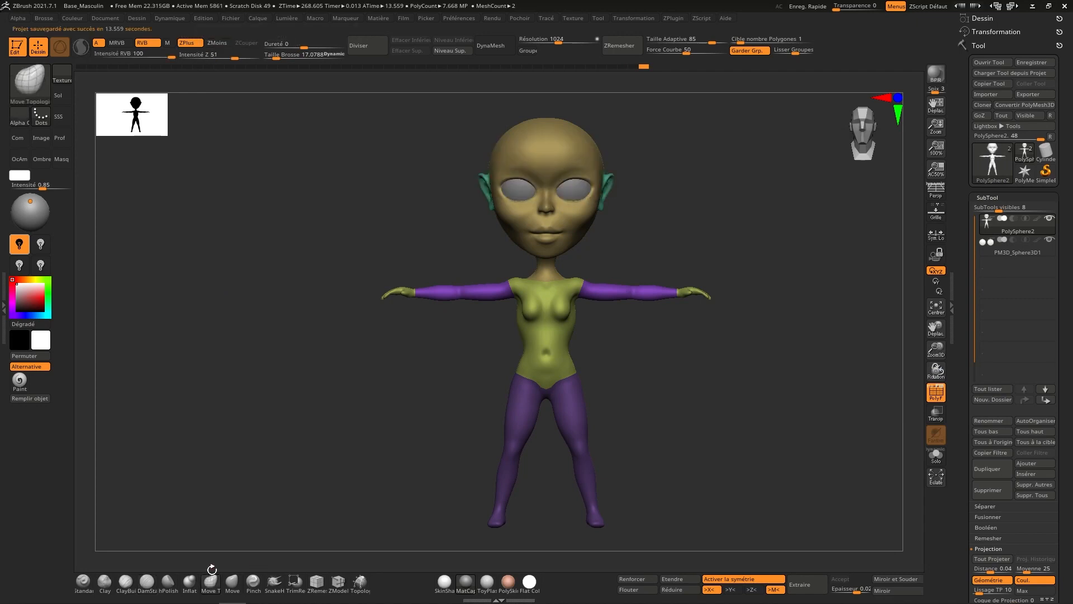
pyautogui.press('s')
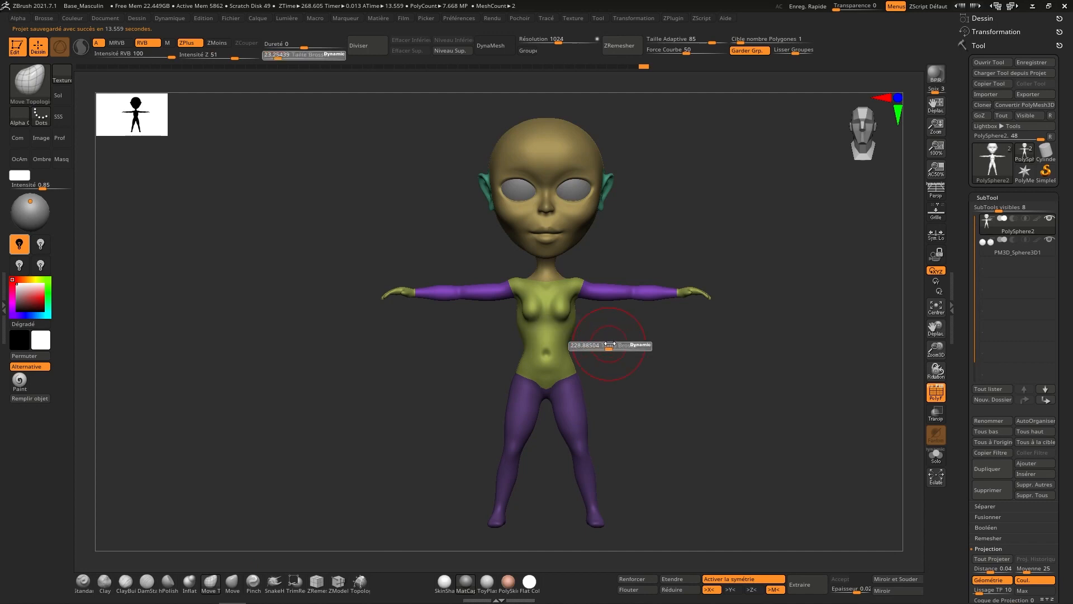
pyautogui.moveTo(610, 343); pyautogui.dragTo(615, 344)
pyautogui.moveTo(615, 290)
pyautogui.keyDown('ctrl'); pyautogui.mouseDown(button='right')
pyautogui.moveTo(611, 376)
pyautogui.moveTo(574, 312)
pyautogui.mouseUp(button='right'); pyautogui.keyUp('ctrl')
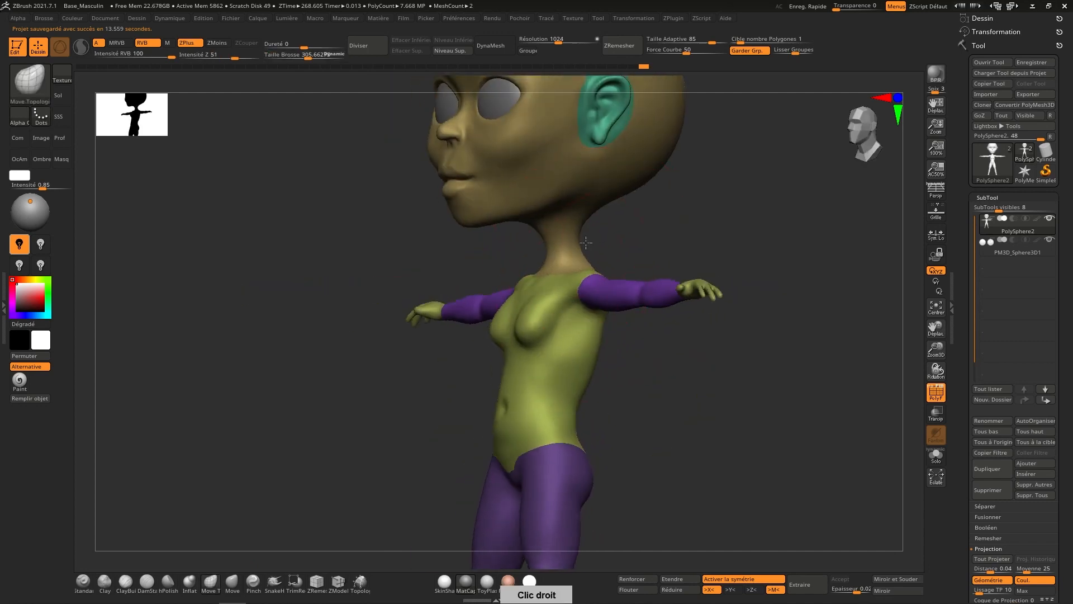
pyautogui.moveTo(586, 242)
pyautogui.mouseDown(button='right')
pyautogui.moveTo(561, 233)
pyautogui.moveTo(576, 380)
pyautogui.mouseUp(button='right')
pyautogui.press('s')
pyautogui.moveTo(577, 341); pyautogui.dragTo(565, 341)
pyautogui.click(232, 582)
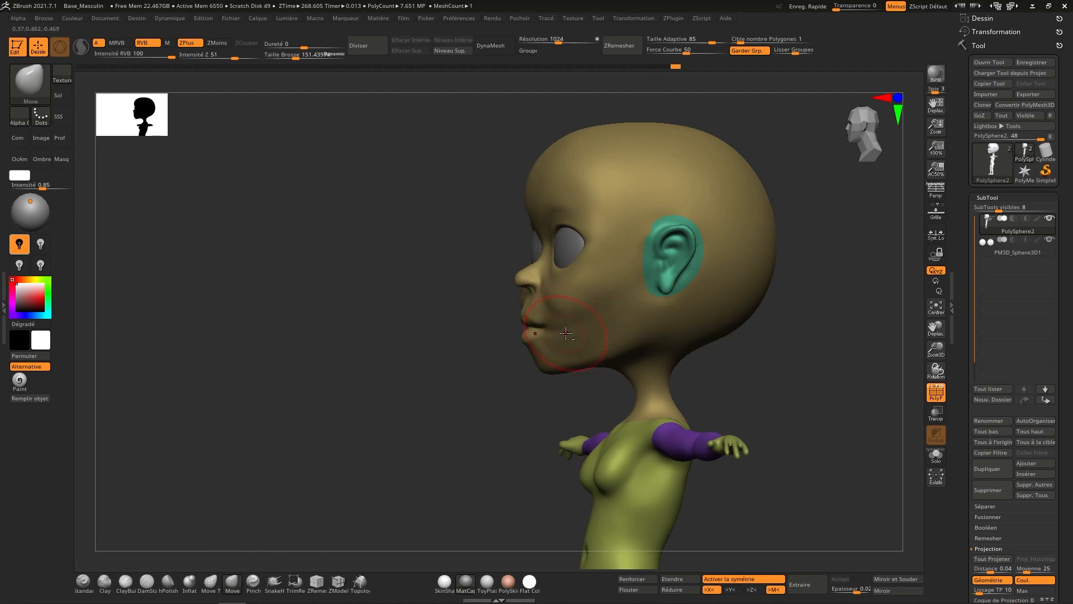
pyautogui.press('shift')
# - Widen the sides of the jaw and lower cheeks with the Move brush, smoothing the surface between strokes
pyautogui.moveTo(531, 336)
pyautogui.mouseDown(button='right')
pyautogui.moveTo(690, 269)
pyautogui.moveTo(860, 158)
pyautogui.mouseUp(button='right')
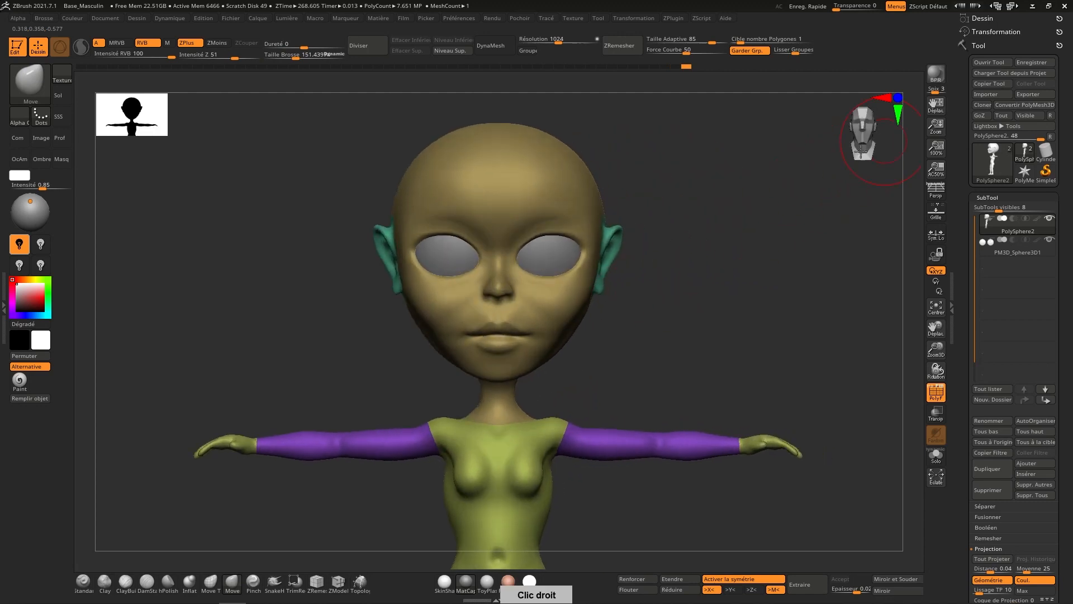
pyautogui.moveTo(572, 325)
pyautogui.mouseDown(button='right')
pyautogui.moveTo(561, 317)
pyautogui.moveTo(560, 330)
pyautogui.mouseUp(button='right')
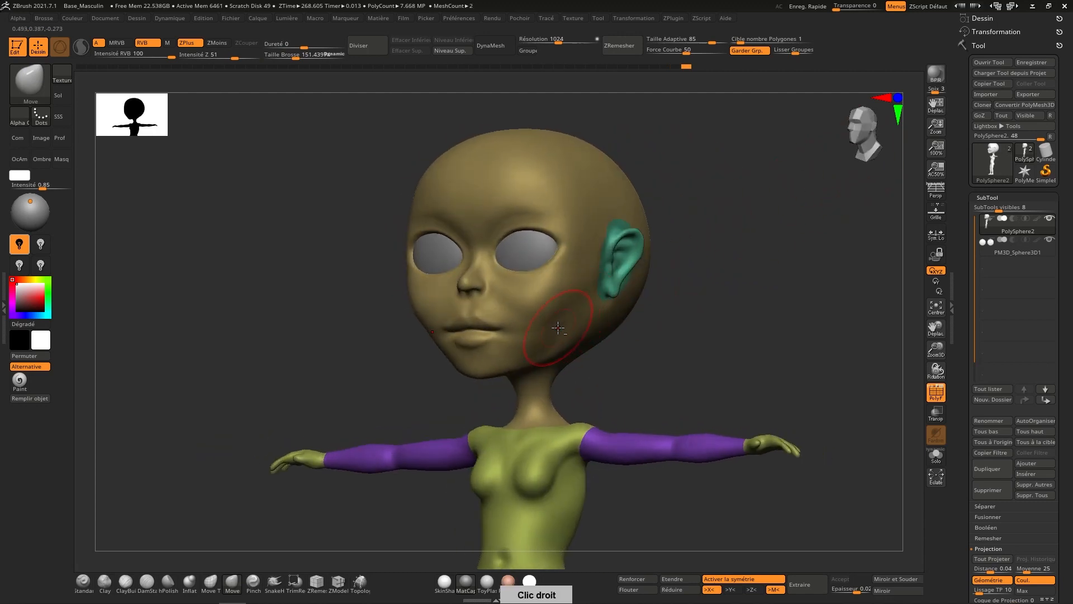
pyautogui.press('shift')
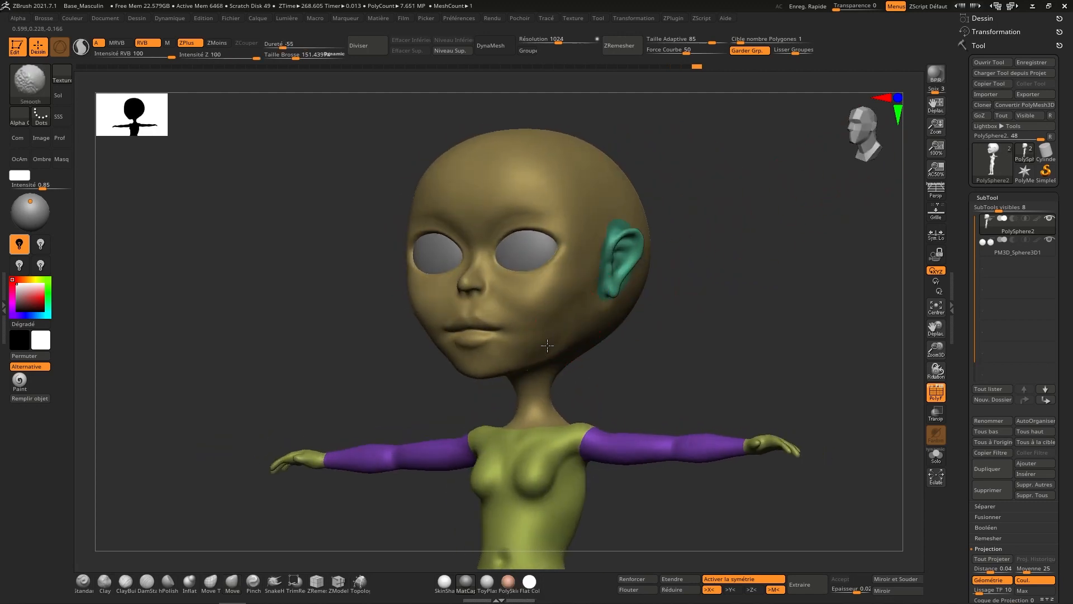
pyautogui.moveTo(537, 360); pyautogui.dragTo(510, 355, button='right')
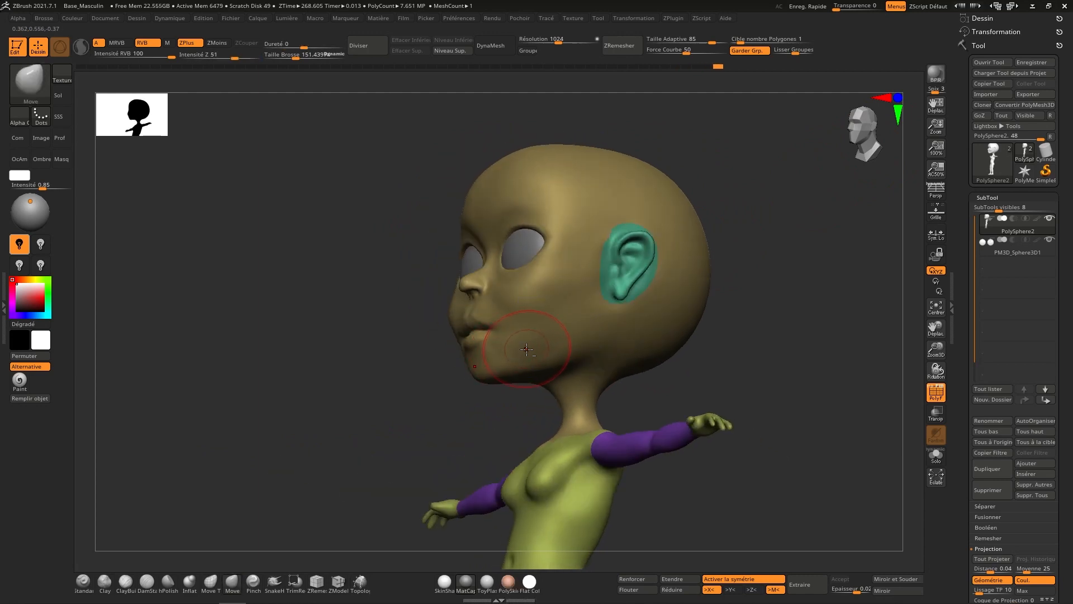
pyautogui.press('shift')
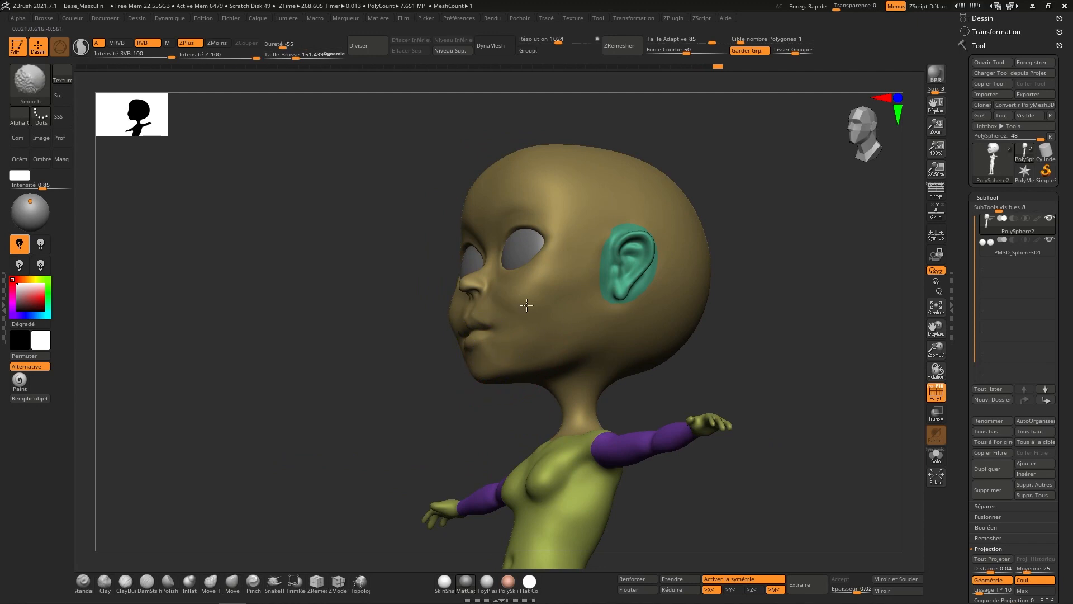
# - Refine the chin and jawline with the Move brush from three-quarter and profile views, and smooth the lower face
pyautogui.moveTo(550, 277); pyautogui.dragTo(591, 292, button='right')
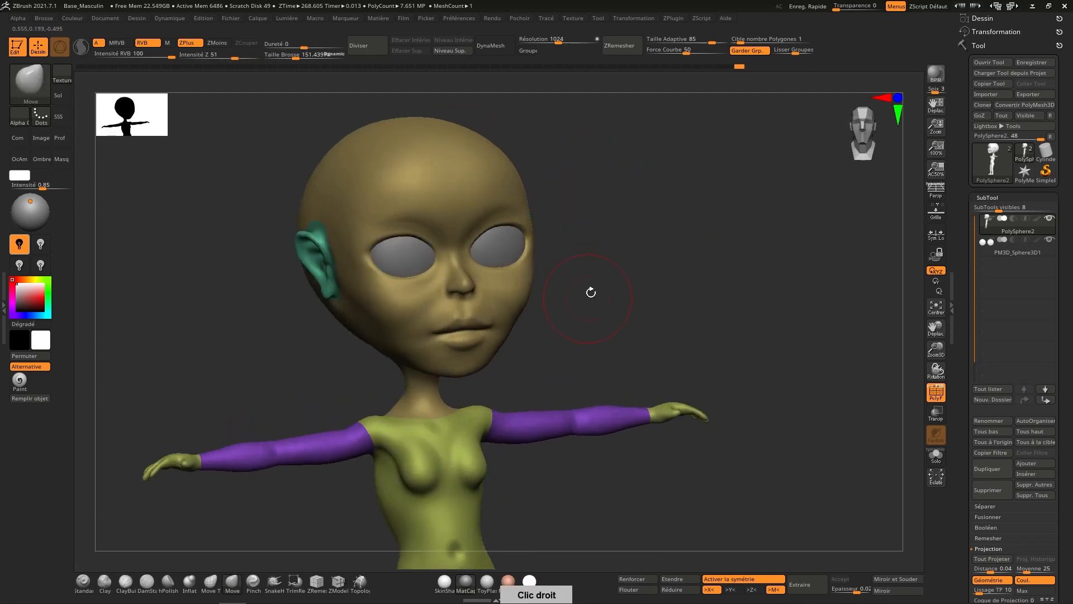
pyautogui.keyDown('shift'); pyautogui.moveTo(853, 143); pyautogui.dragTo(785, 186, button='right'); pyautogui.keyUp('shift')
pyautogui.keyDown('alt'); pyautogui.moveTo(484, 305); pyautogui.dragTo(550, 337, button='right'); pyautogui.keyUp('alt')
pyautogui.press('shift')
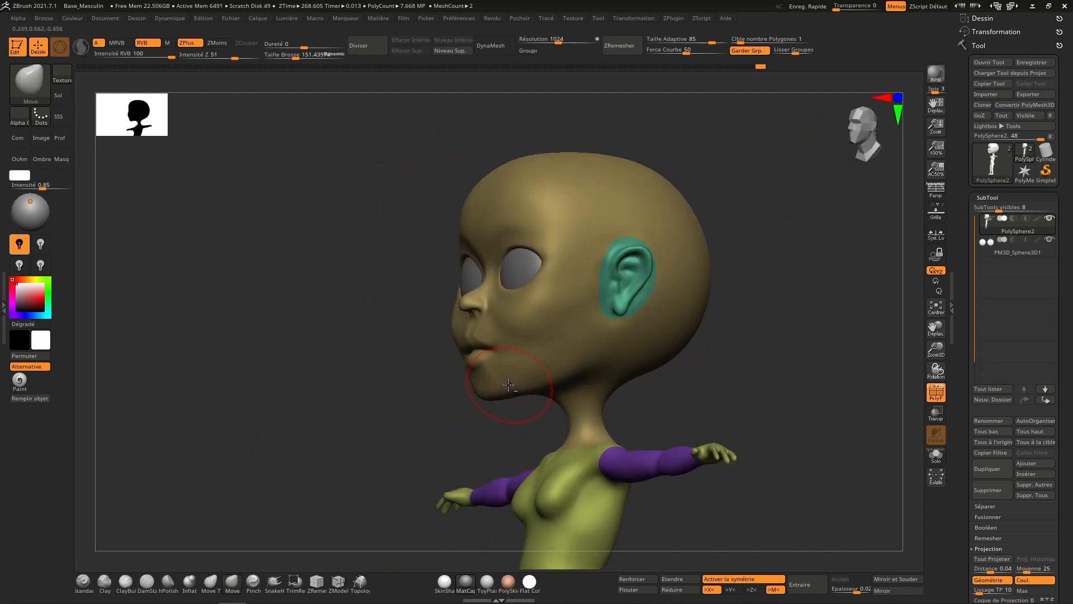
pyautogui.moveTo(490, 393); pyautogui.dragTo(495, 397, button='right')
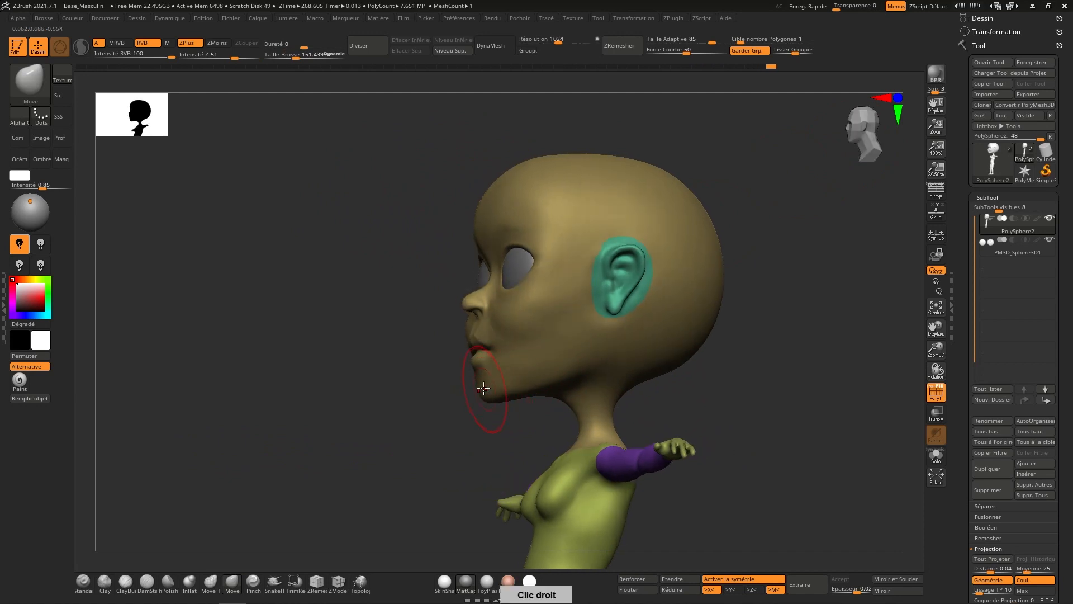
pyautogui.press('shift')
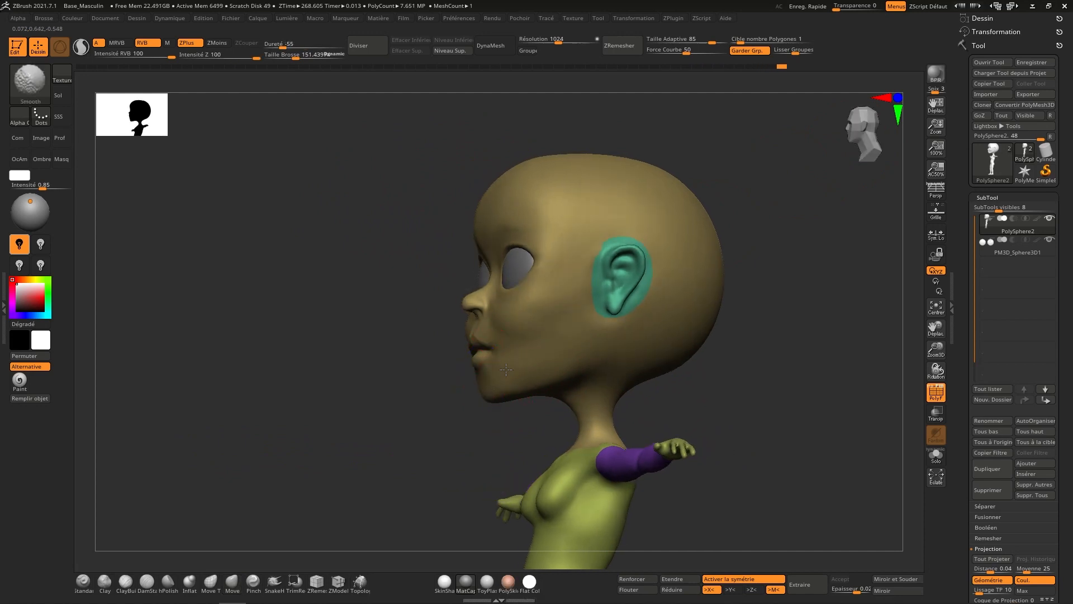
# - Reshape and thin the lips with the Move brush at a size of about 81, and smooth them
pyautogui.moveTo(505, 313)
pyautogui.keyDown('shift'); pyautogui.mouseDown(button='right')
pyautogui.moveTo(559, 352)
pyautogui.moveTo(519, 362)
pyautogui.moveTo(508, 385)
pyautogui.mouseUp(button='right'); pyautogui.keyUp('shift')
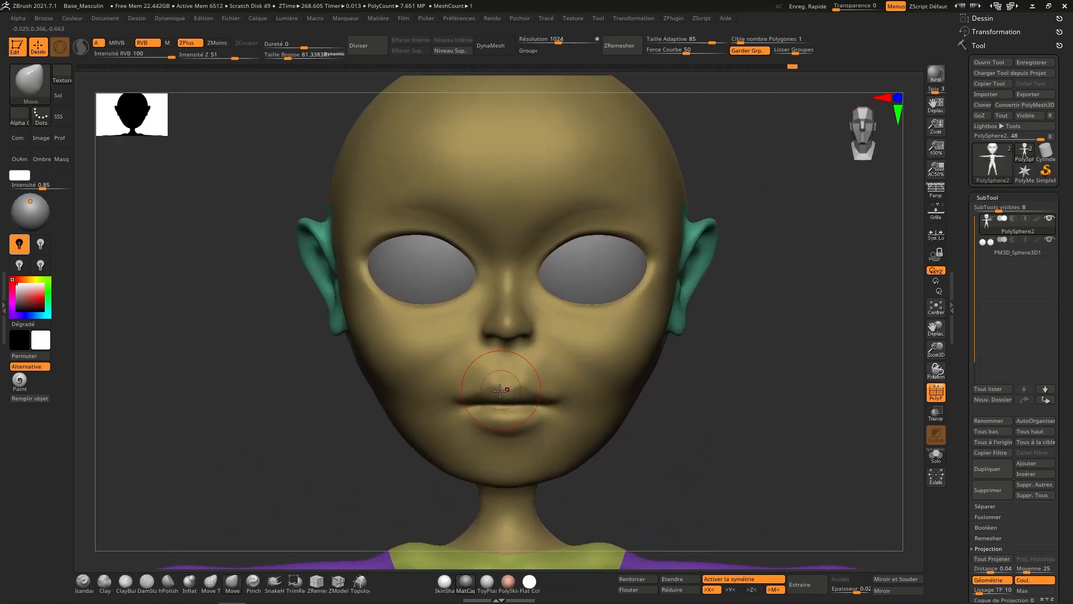
pyautogui.moveTo(497, 440)
pyautogui.mouseDown()
pyautogui.moveTo(492, 411)
pyautogui.moveTo(537, 409)
pyautogui.mouseUp()
pyautogui.press('shift')
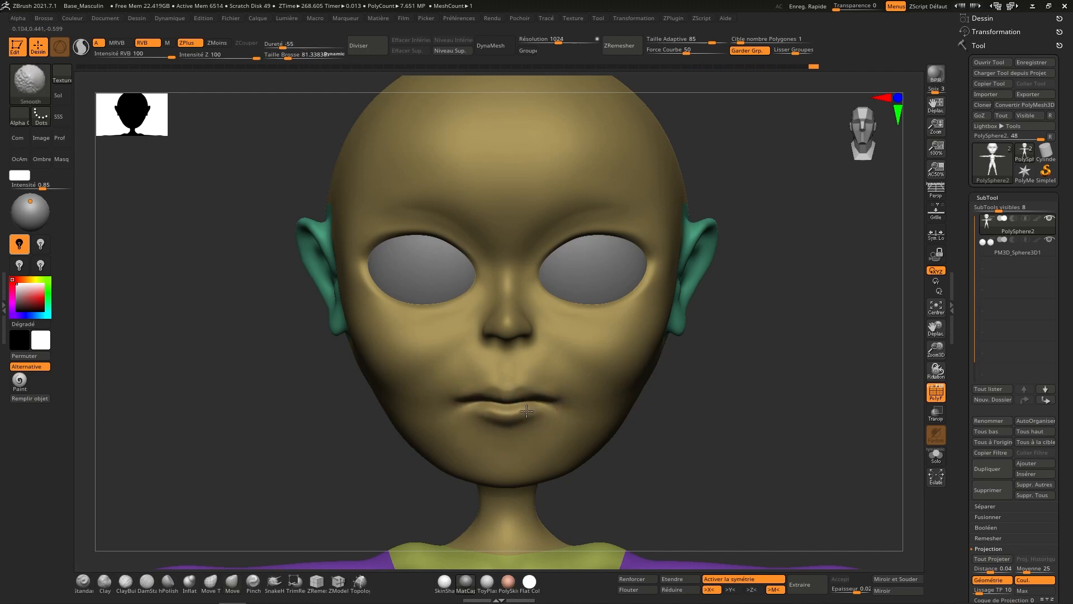
# - Adjust the nose and the area above the upper lip with the Move brush at a size of about 104
pyautogui.moveTo(509, 411)
pyautogui.mouseDown(button='right')
pyautogui.moveTo(506, 399)
pyautogui.moveTo(436, 394)
pyautogui.mouseUp(button='right')
pyautogui.moveTo(582, 381)
pyautogui.mouseDown()
pyautogui.moveTo(582, 391)
pyautogui.moveTo(582, 378)
pyautogui.mouseUp()
pyautogui.press('s')
pyautogui.moveTo(572, 361); pyautogui.dragTo(584, 324, button='right')
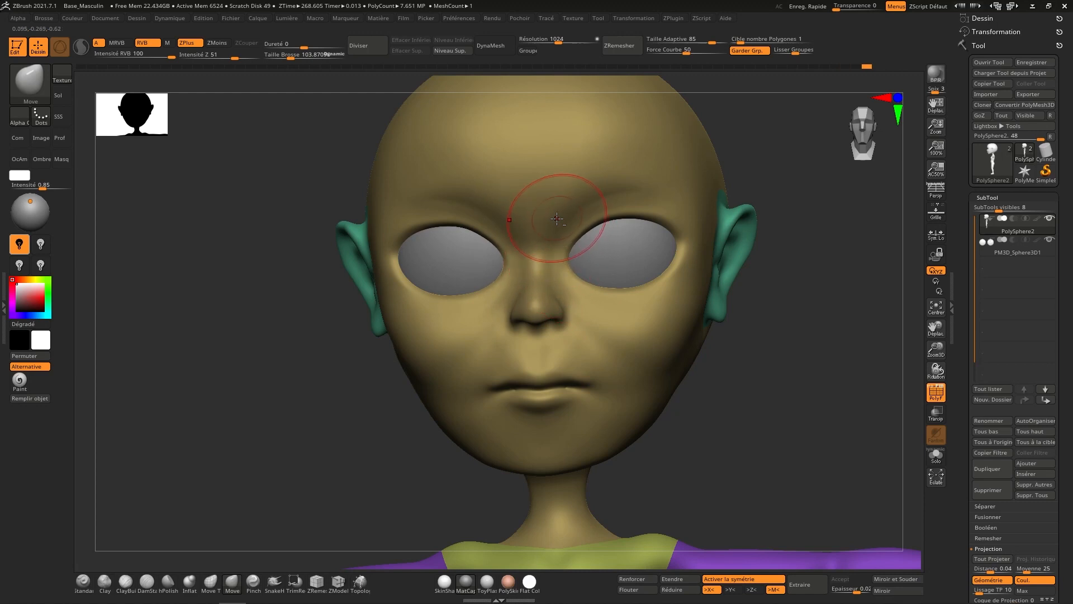
pyautogui.click(871, 146)
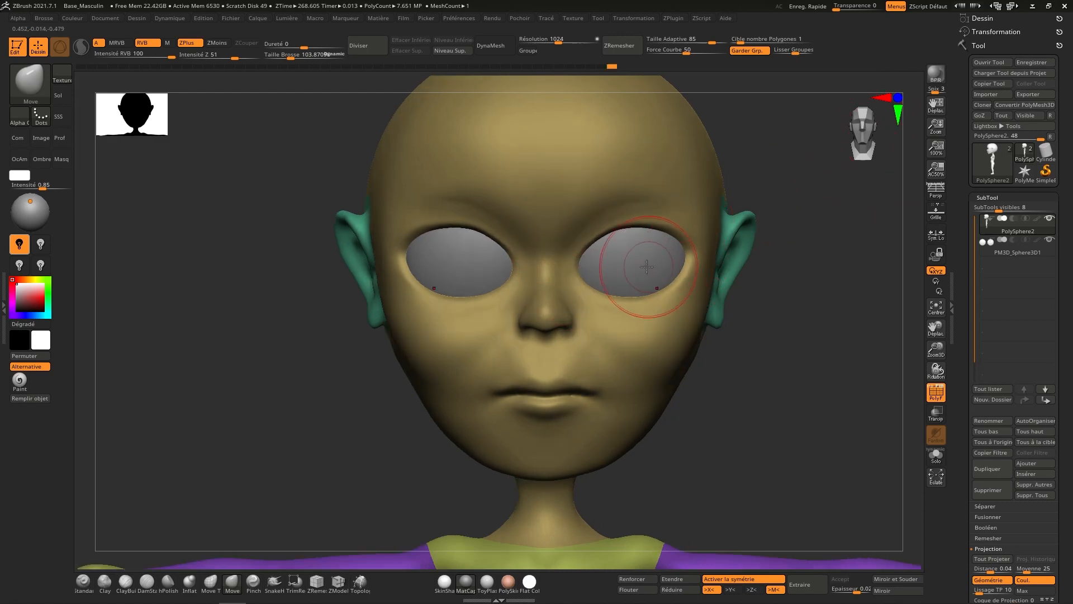
# - Reshape the eyelids and brow line with the Move brush at a size of about 175
pyautogui.press('s')
pyautogui.moveTo(644, 270); pyautogui.dragTo(657, 262)
pyautogui.keyDown('ctrl'); pyautogui.moveTo(669, 278); pyautogui.dragTo(648, 290, button='right'); pyautogui.keyUp('ctrl')
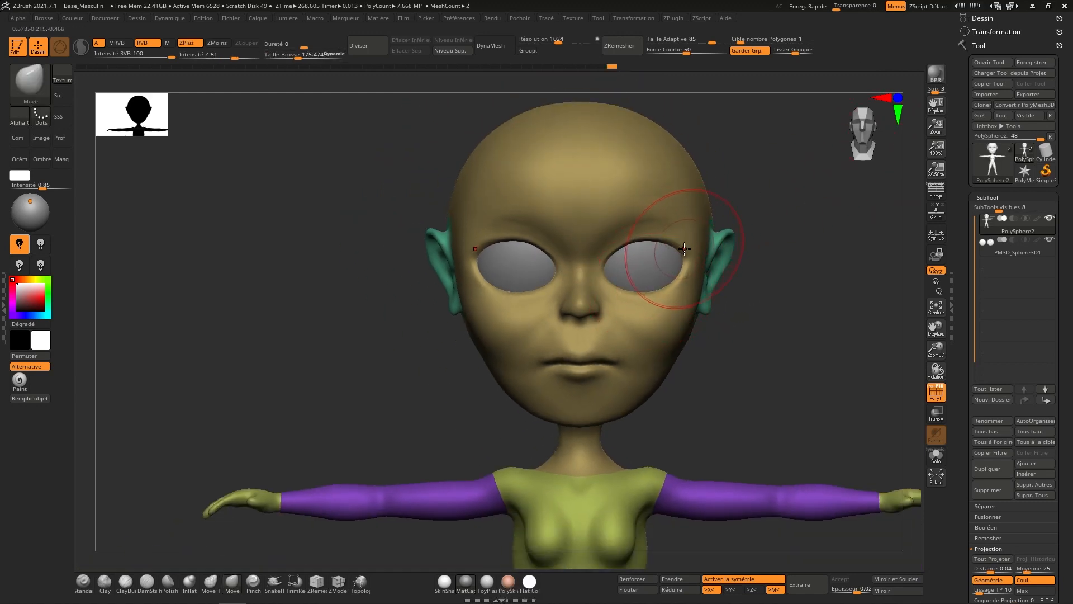
pyautogui.moveTo(675, 250)
pyautogui.mouseDown()
pyautogui.moveTo(681, 265)
pyautogui.moveTo(664, 285)
pyautogui.moveTo(630, 297)
pyautogui.mouseUp()
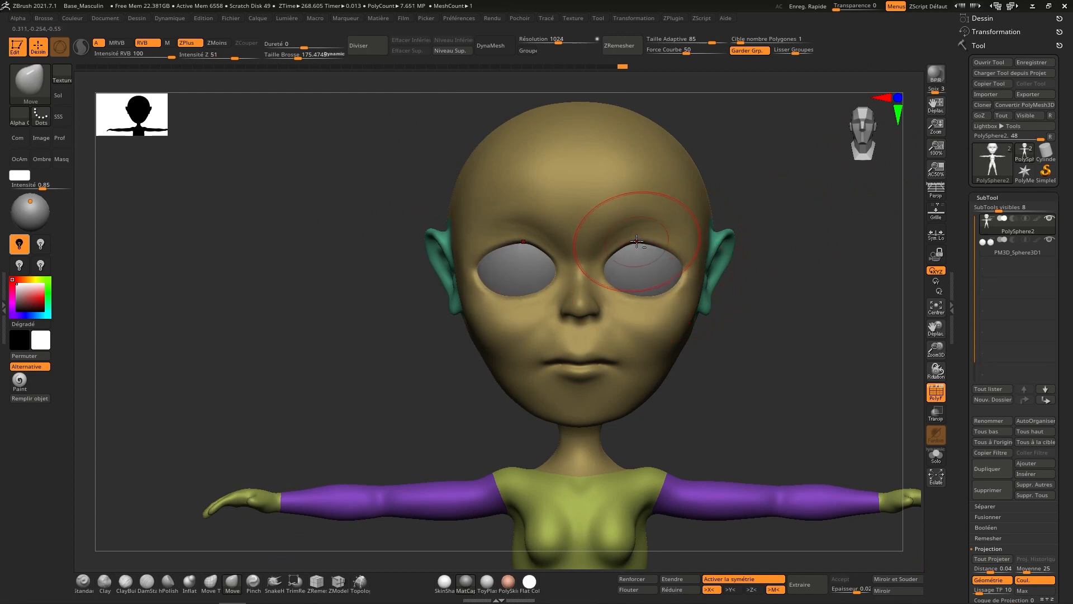
pyautogui.moveTo(639, 242); pyautogui.dragTo(641, 247)
pyautogui.moveTo(647, 244); pyautogui.dragTo(624, 236, button='right')
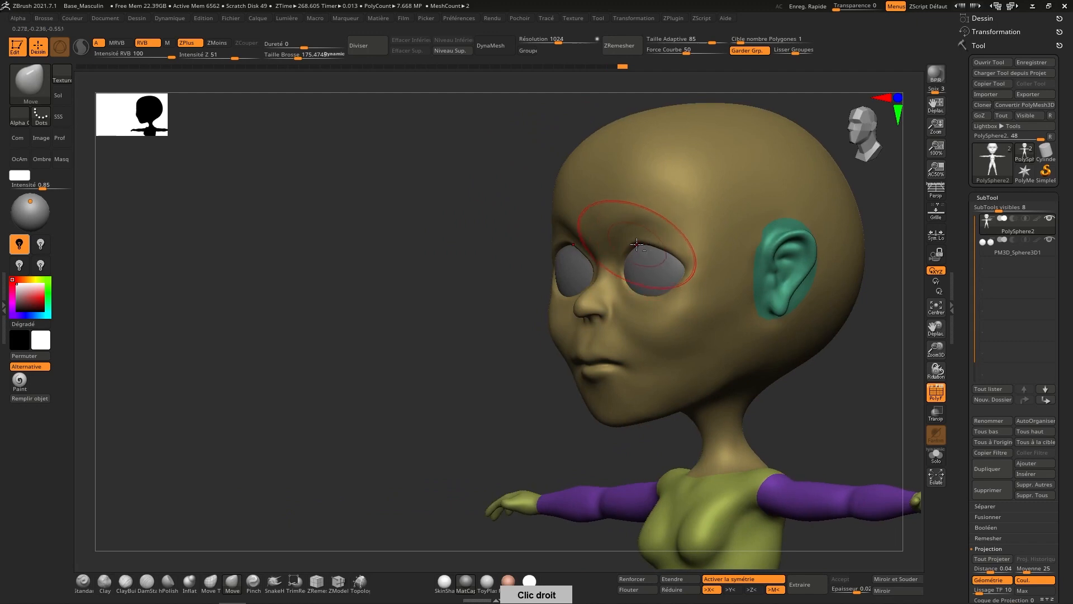
pyautogui.moveTo(640, 244); pyautogui.dragTo(648, 247)
# - Correct the profile of the lips and mouth area with the Move brush at sizes of about 104 and 119
pyautogui.moveTo(662, 248)
pyautogui.mouseDown(button='right')
pyautogui.moveTo(639, 244)
pyautogui.moveTo(635, 229)
pyautogui.mouseUp(button='right')
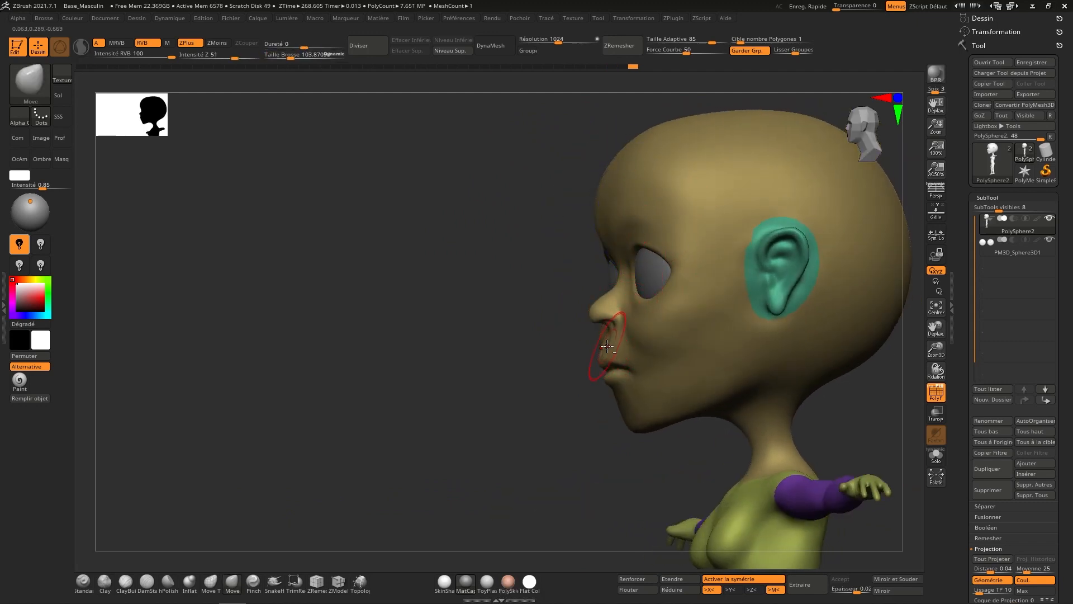
pyautogui.moveTo(613, 344); pyautogui.dragTo(611, 350, button='right')
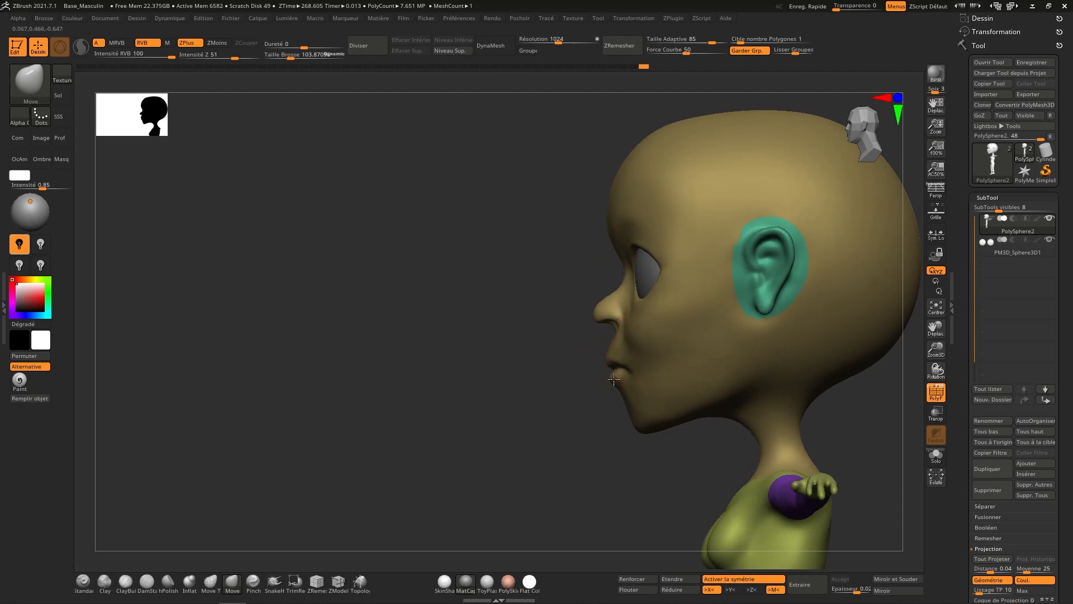
pyautogui.press('s')
pyautogui.moveTo(614, 379); pyautogui.dragTo(617, 378)
pyautogui.moveTo(615, 384)
pyautogui.mouseDown(button='right')
pyautogui.moveTo(648, 373)
pyautogui.moveTo(668, 403)
pyautogui.moveTo(587, 428)
pyautogui.mouseUp(button='right')
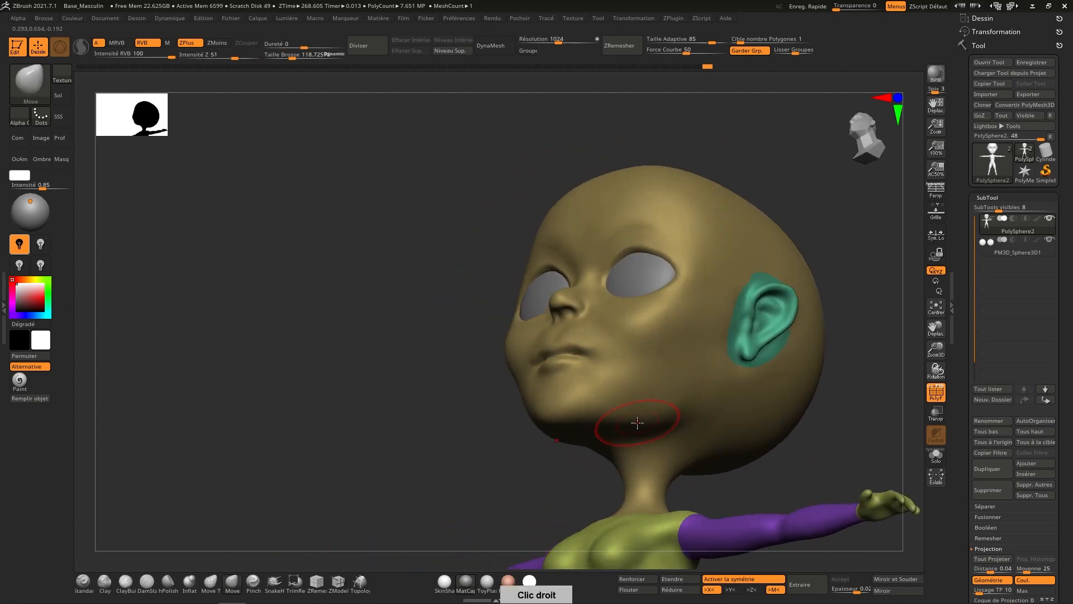
# - Refine and smooth the underside of the jaw, the chin and the cheeks, with a brush size of about 163
pyautogui.moveTo(647, 383); pyautogui.dragTo(655, 395, button='right')
pyautogui.press('shift')
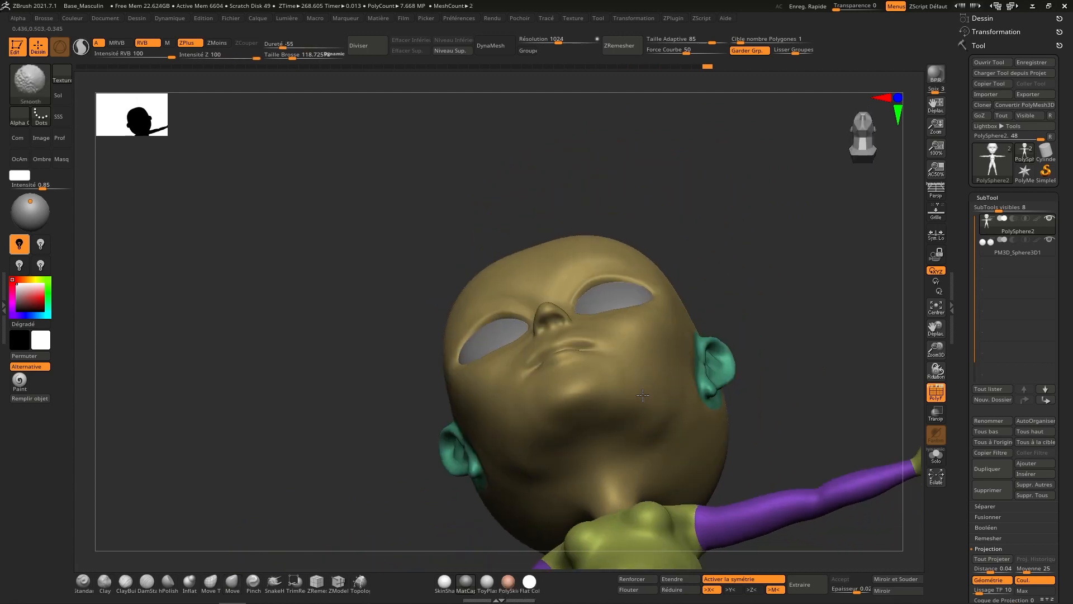
pyautogui.moveTo(656, 432)
pyautogui.keyDown('shift'); pyautogui.mouseDown(button='right')
pyautogui.moveTo(627, 434)
pyautogui.moveTo(626, 398)
pyautogui.moveTo(828, 221)
pyautogui.moveTo(814, 272)
pyautogui.mouseUp(button='right'); pyautogui.keyUp('shift')
pyautogui.press('s')
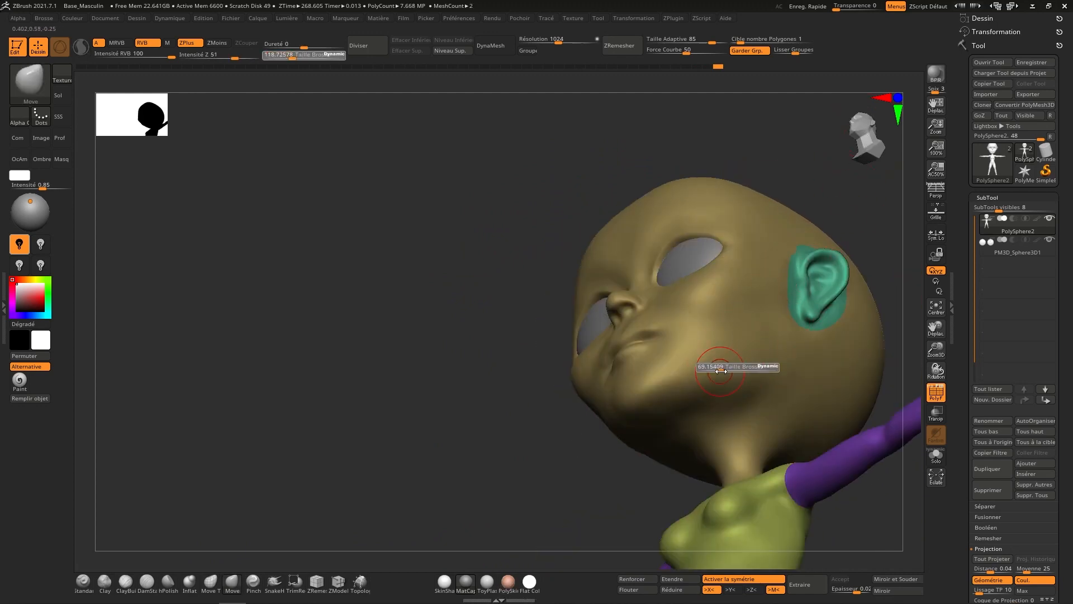
pyautogui.moveTo(730, 366); pyautogui.dragTo(736, 366)
pyautogui.press('shift')
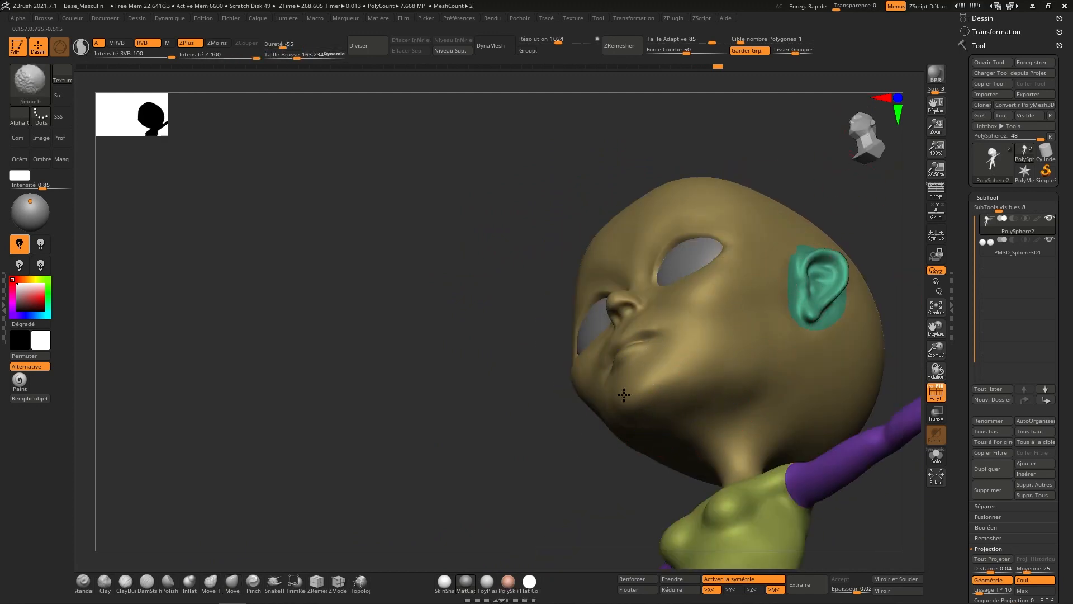
pyautogui.keyDown('shift'); pyautogui.moveTo(695, 401); pyautogui.dragTo(724, 384, button='right'); pyautogui.keyUp('shift')
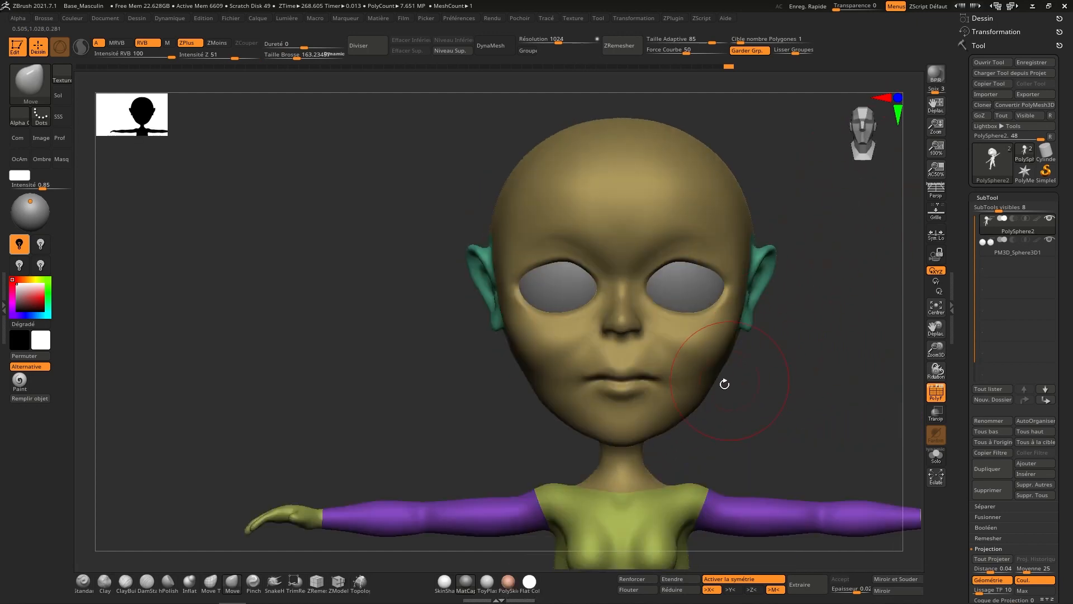
pyautogui.moveTo(707, 352)
pyautogui.keyDown('shift'); pyautogui.mouseDown()
pyautogui.moveTo(719, 347)
pyautogui.moveTo(707, 364)
pyautogui.moveTo(698, 331)
pyautogui.mouseUp(); pyautogui.keyUp('shift')
# - Adjust the upper and outer eye contours with the Move brush at a size of about 124, and smooth the brow
pyautogui.press('s')
pyautogui.moveTo(665, 270)
pyautogui.mouseDown()
pyautogui.moveTo(657, 277)
pyautogui.moveTo(688, 263)
pyautogui.mouseUp()
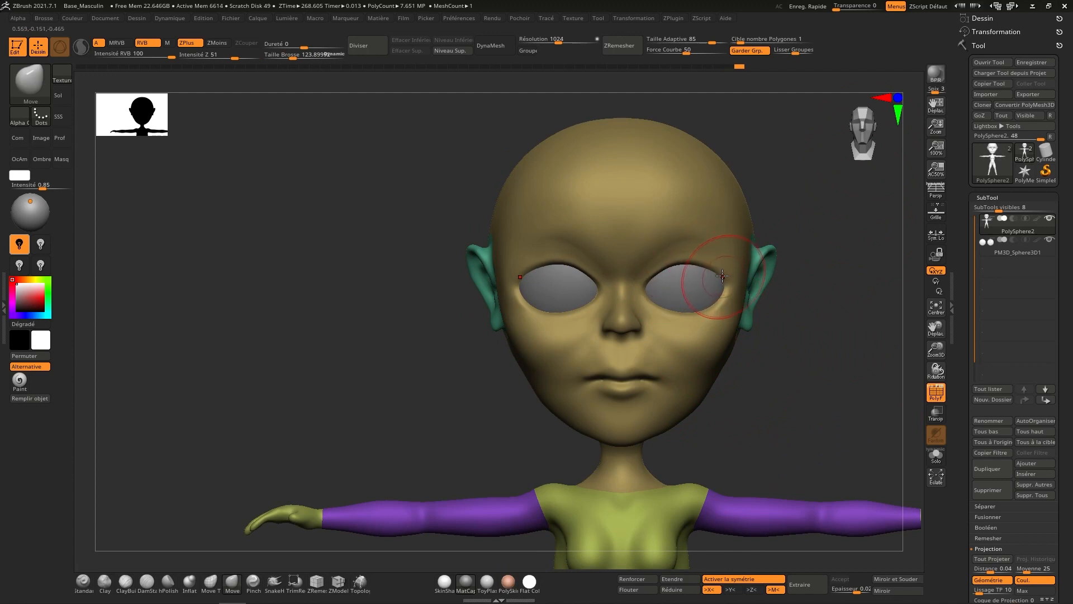
pyautogui.press('shift')
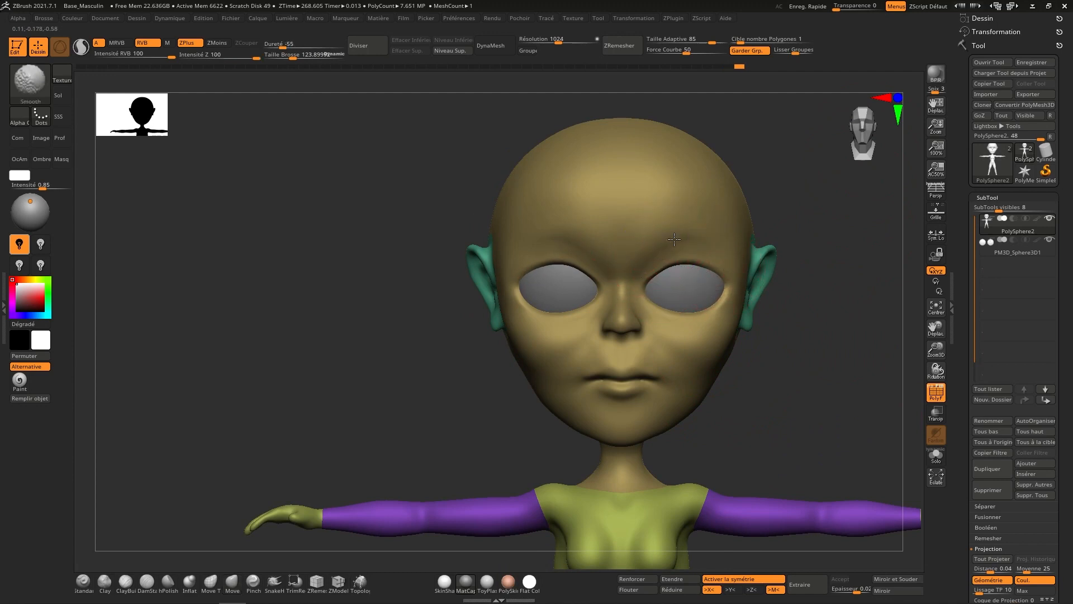
# - Adjust the sides of the face at a brush size of about 146 and the mouth corners at about 99
pyautogui.moveTo(692, 425); pyautogui.dragTo(682, 392, button='right')
pyautogui.press('s')
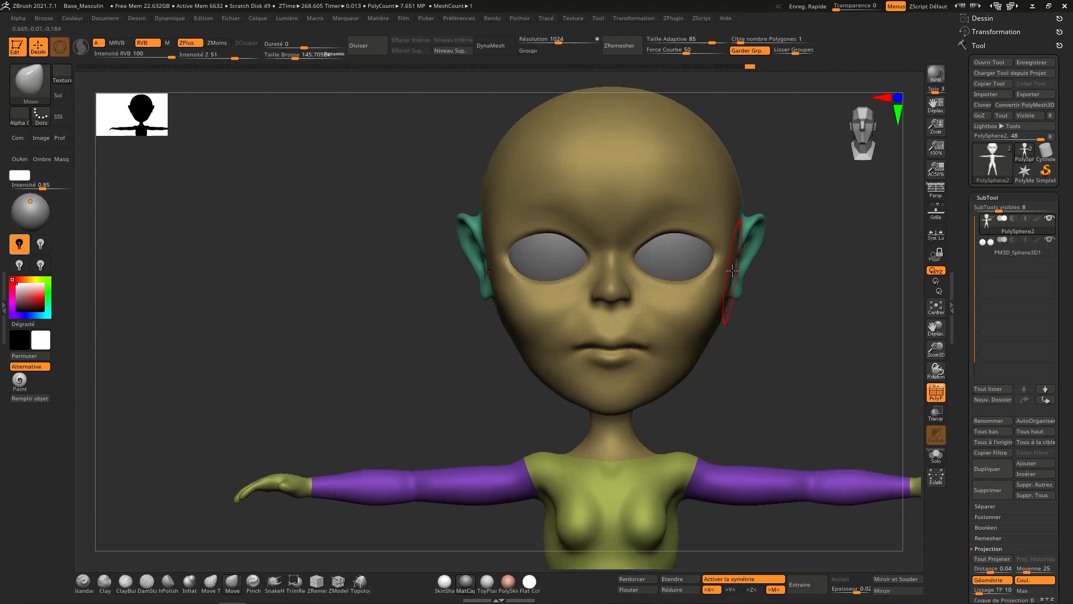
pyautogui.press('s')
pyautogui.moveTo(664, 339); pyautogui.dragTo(648, 353)
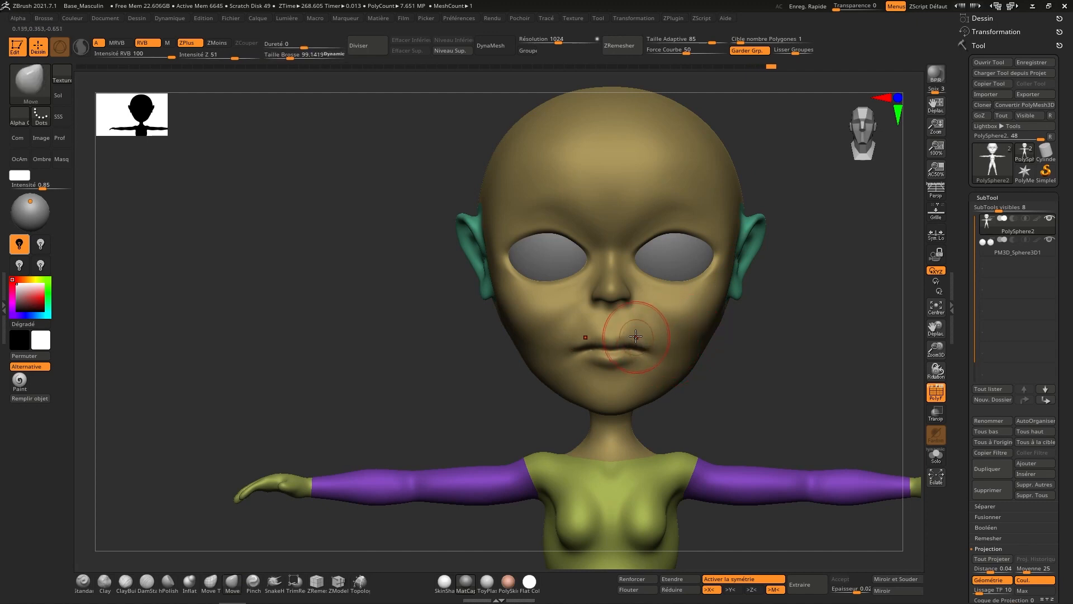
# - Smooth the sides and tip of the nose with a brush size of about 90
pyautogui.press('shift')
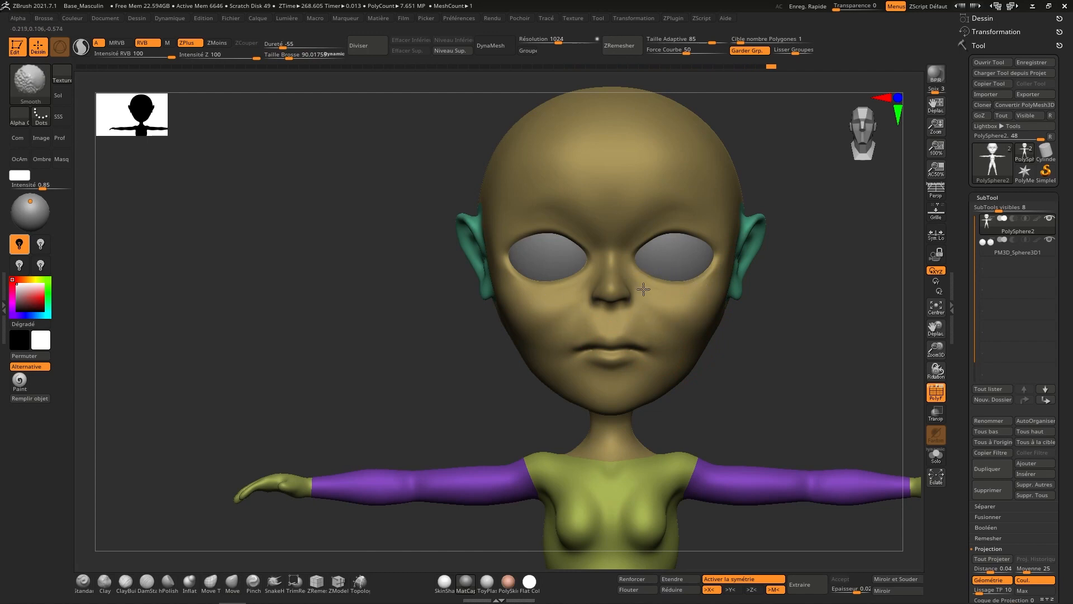
pyautogui.keyDown('shift'); pyautogui.moveTo(630, 276); pyautogui.dragTo(636, 291); pyautogui.keyUp('shift')
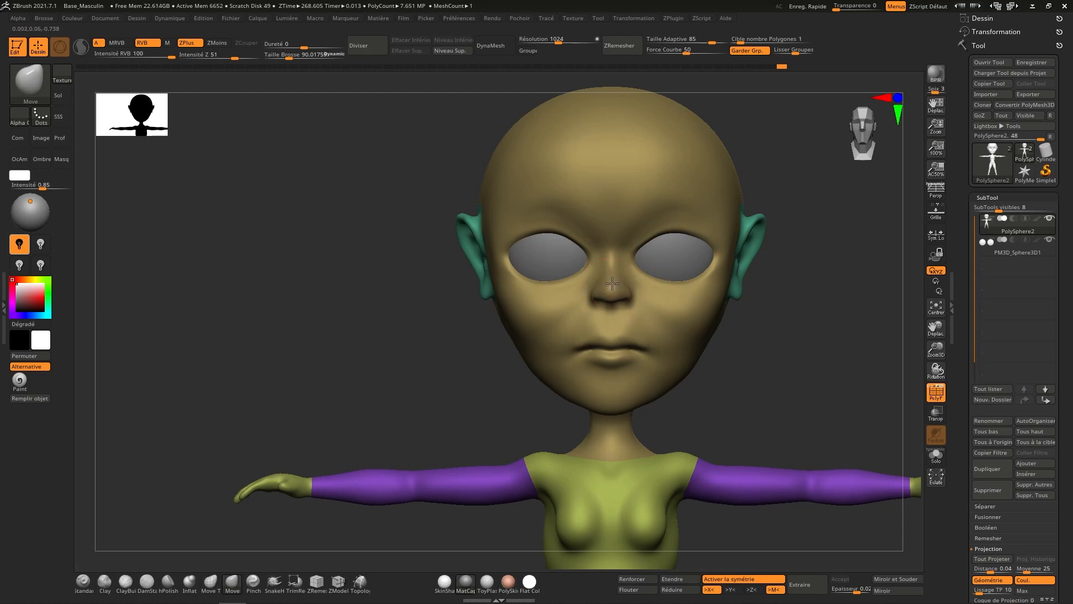
pyautogui.moveTo(635, 290)
pyautogui.mouseDown(button='right')
pyautogui.moveTo(641, 269)
pyautogui.moveTo(606, 287)
pyautogui.moveTo(605, 307)
pyautogui.mouseUp(button='right')
pyautogui.keyDown('shift'); pyautogui.moveTo(613, 288); pyautogui.dragTo(610, 290); pyautogui.keyUp('shift')
pyautogui.moveTo(657, 289); pyautogui.dragTo(637, 287, button='right')
# - Flatten both breasts into a flat chest with the hPolish brush at a size of about 157
pyautogui.keyDown('ctrl'); pyautogui.moveTo(761, 312); pyautogui.dragTo(695, 304, button='right'); pyautogui.keyUp('ctrl')
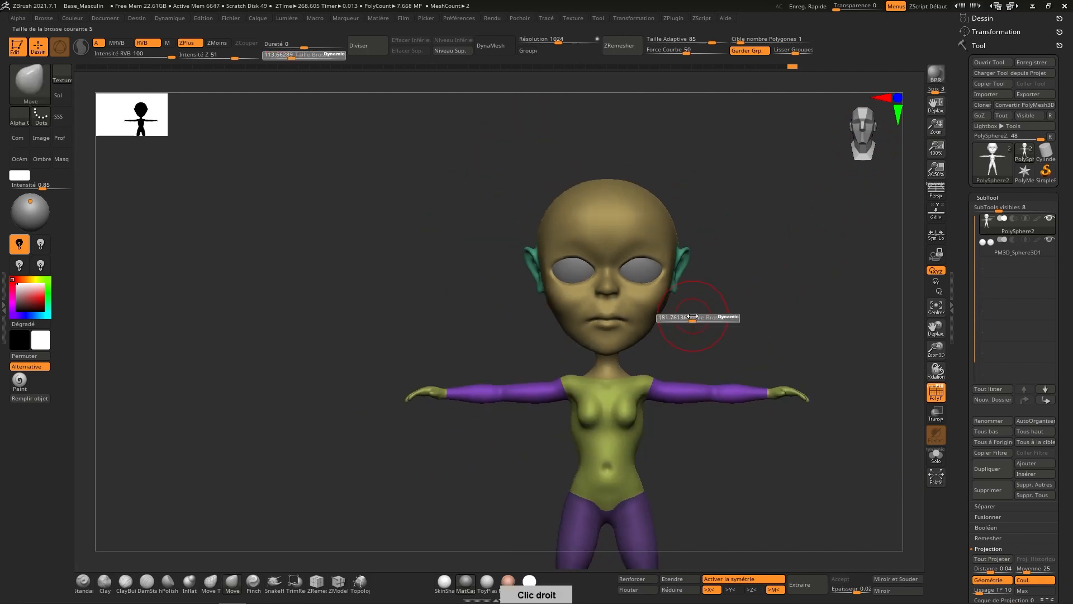
pyautogui.keyDown('alt'); pyautogui.moveTo(733, 375); pyautogui.dragTo(747, 335, button='right'); pyautogui.keyUp('alt')
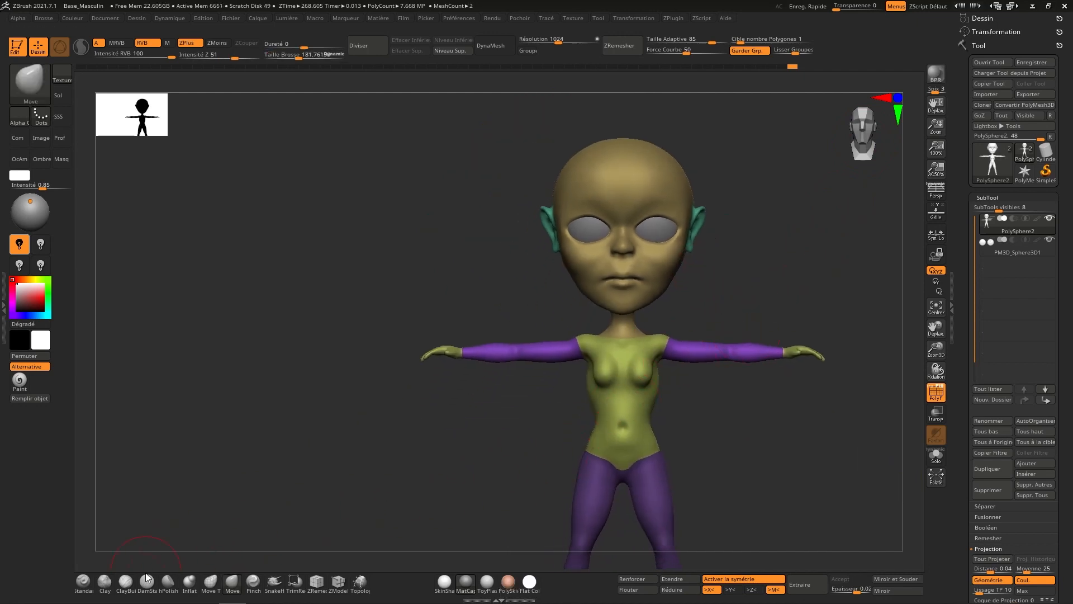
pyautogui.click(168, 587)
pyautogui.moveTo(676, 364)
pyautogui.mouseDown(button='right')
pyautogui.moveTo(635, 419)
pyautogui.moveTo(622, 411)
pyautogui.mouseUp(button='right')
pyautogui.moveTo(619, 458); pyautogui.dragTo(628, 444)
pyautogui.hotkey('ctrl', 'z')
pyautogui.moveTo(629, 445); pyautogui.dragTo(632, 417, button='right')
pyautogui.moveTo(632, 417)
pyautogui.mouseDown()
pyautogui.moveTo(629, 447)
pyautogui.moveTo(644, 433)
pyautogui.moveTo(642, 442)
pyautogui.mouseUp()
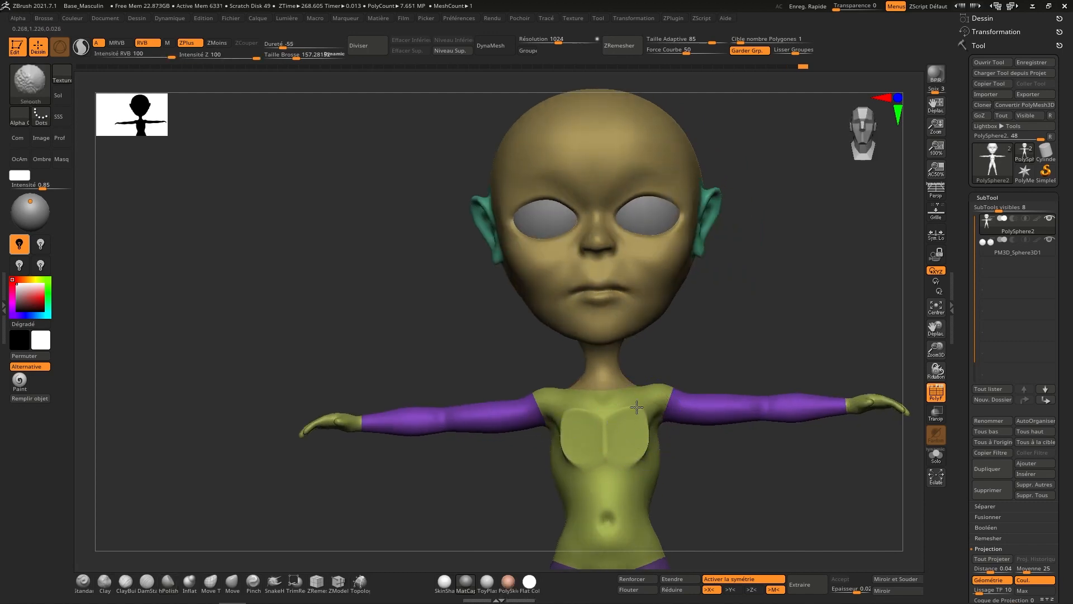
pyautogui.moveTo(646, 441); pyautogui.dragTo(661, 326, button='right')
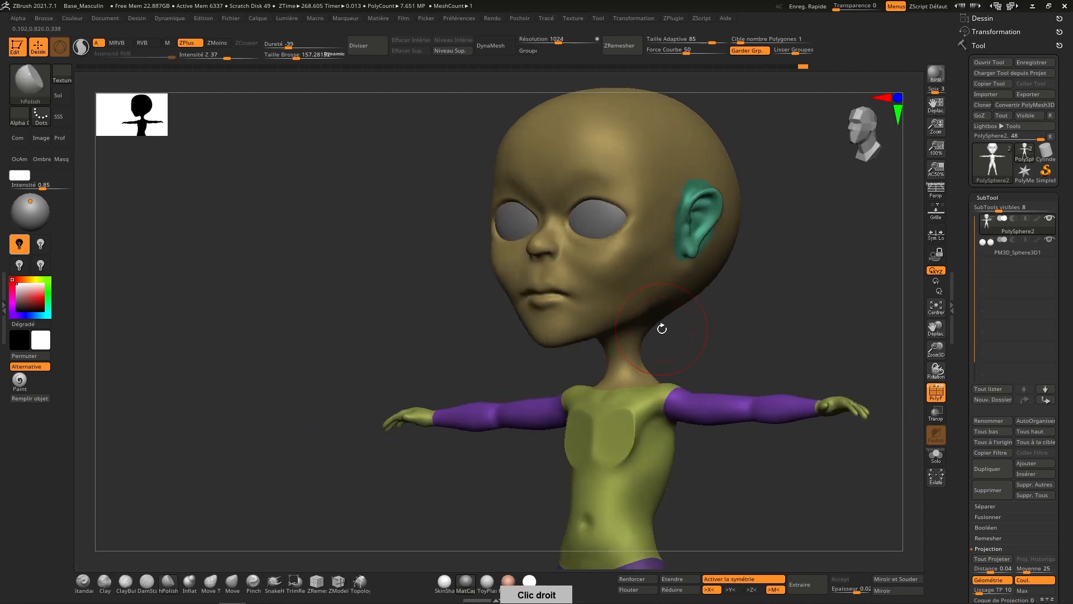
pyautogui.moveTo(682, 367); pyautogui.dragTo(719, 307, button='right')
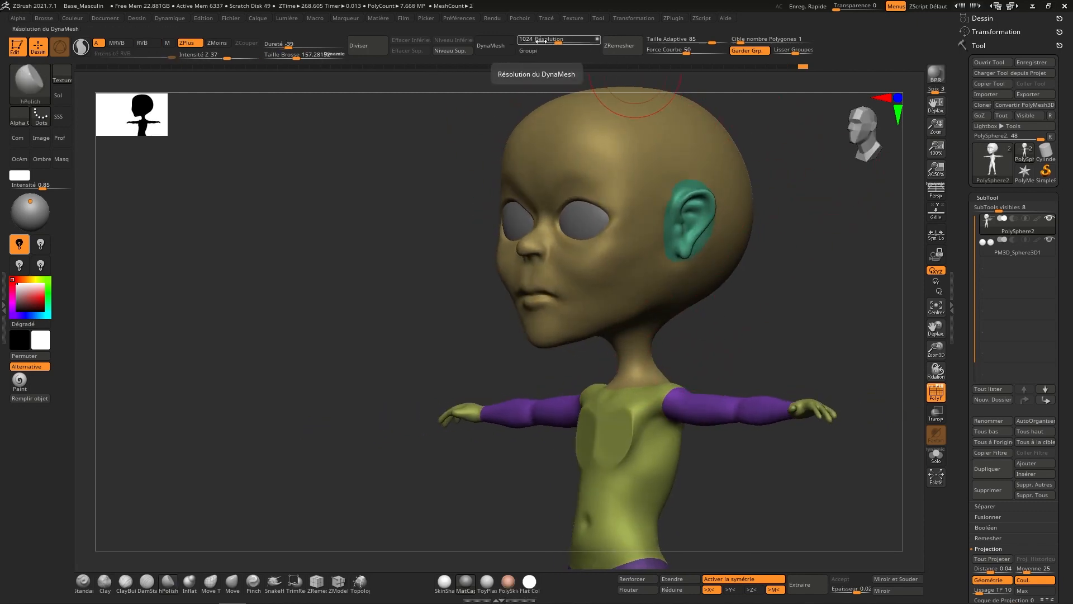
# - Convert the body mesh to DynaMesh at resolution 1024 and smooth the flattened chest
pyautogui.click(501, 47)
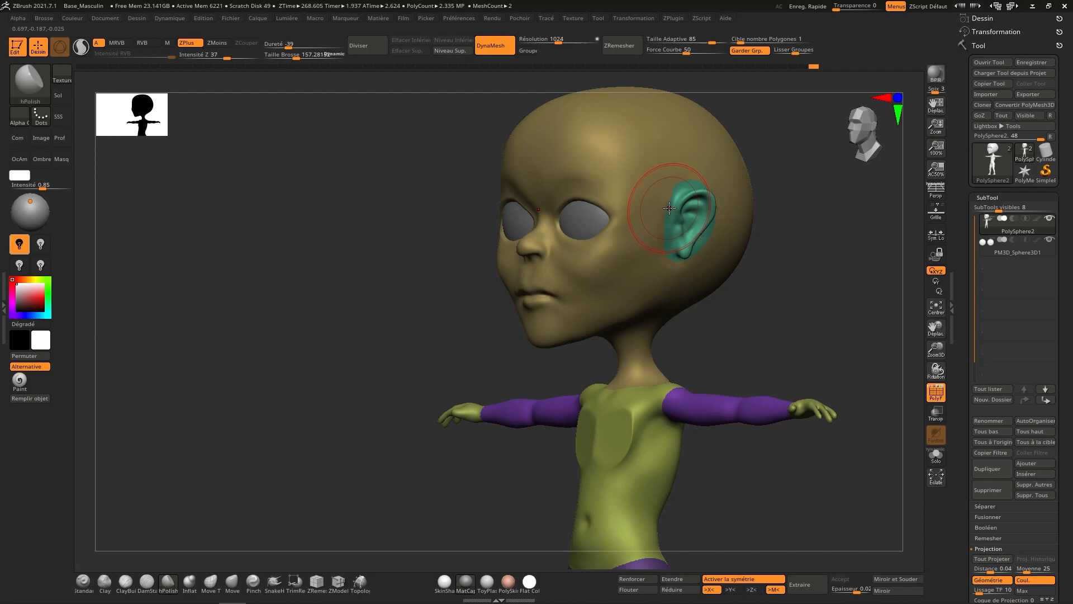
pyautogui.keyDown('shift'); pyautogui.moveTo(632, 436); pyautogui.dragTo(631, 440); pyautogui.keyUp('shift')
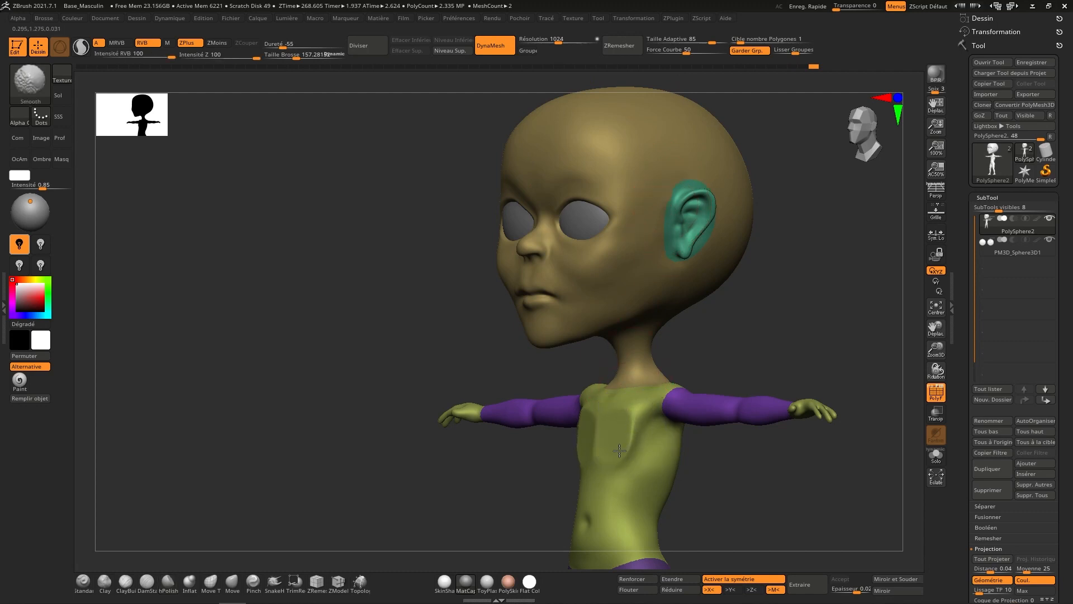
pyautogui.keyDown('shift'); pyautogui.moveTo(617, 418); pyautogui.dragTo(627, 450); pyautogui.keyUp('shift')
pyautogui.keyDown('shift'); pyautogui.moveTo(643, 391); pyautogui.dragTo(801, 235, button='right'); pyautogui.keyUp('shift')
# - Sculpt and blend the chest surface with the ClayBuildup brush, setting a brush size of about 90
pyautogui.keyDown('ctrl'); pyautogui.moveTo(683, 395); pyautogui.dragTo(609, 326, button='right'); pyautogui.keyUp('ctrl')
pyautogui.click(126, 582)
pyautogui.press('s')
pyautogui.moveTo(673, 392); pyautogui.dragTo(662, 392)
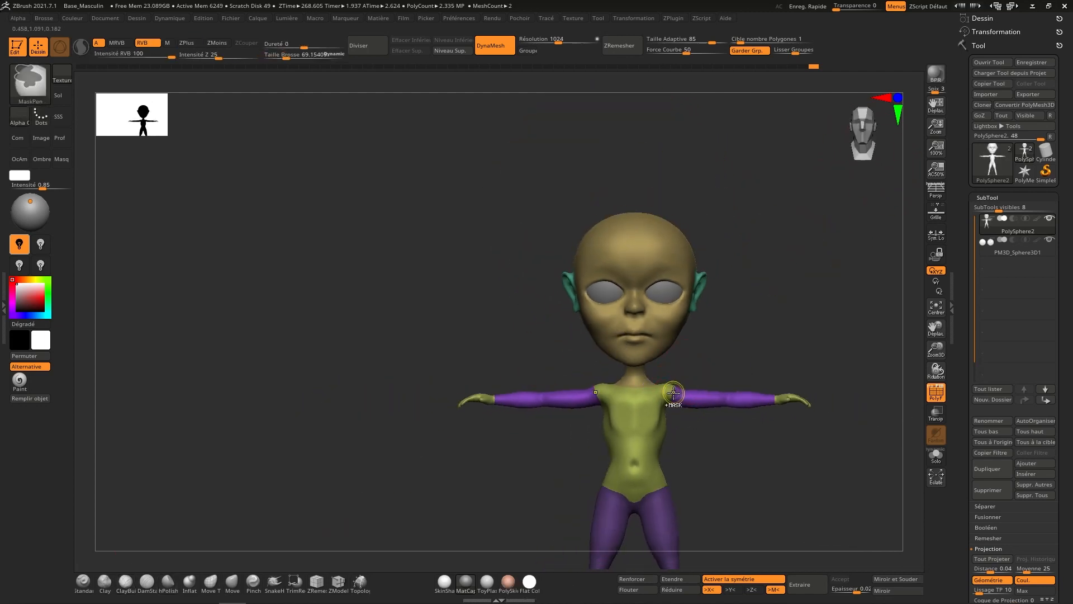
pyautogui.keyDown('ctrl'); pyautogui.moveTo(673, 392); pyautogui.dragTo(638, 443, button='right'); pyautogui.keyUp('ctrl')
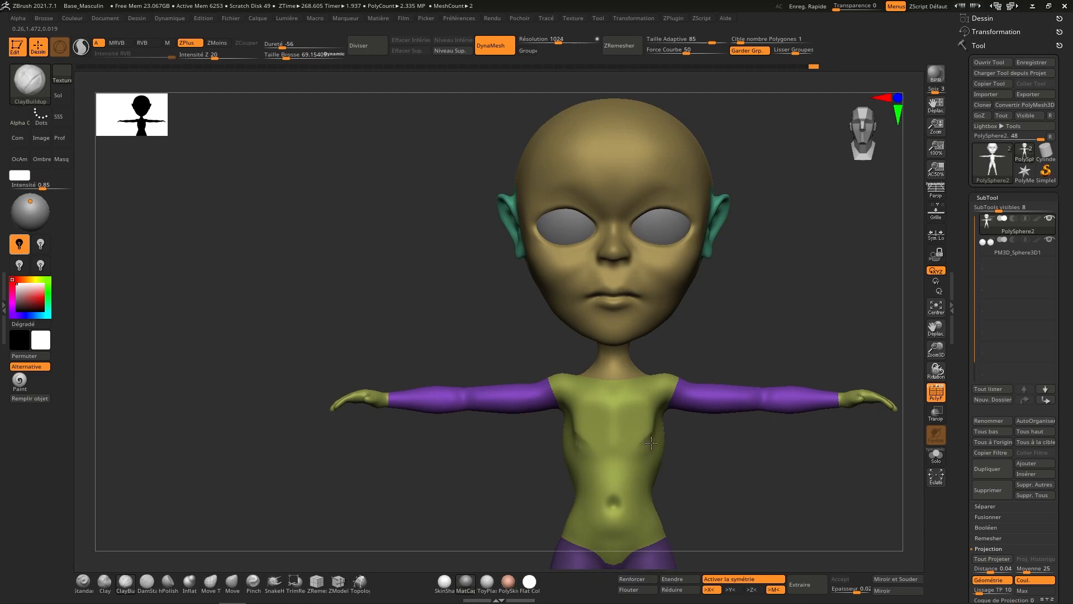
pyautogui.press('s')
pyautogui.moveTo(649, 435); pyautogui.dragTo(637, 451)
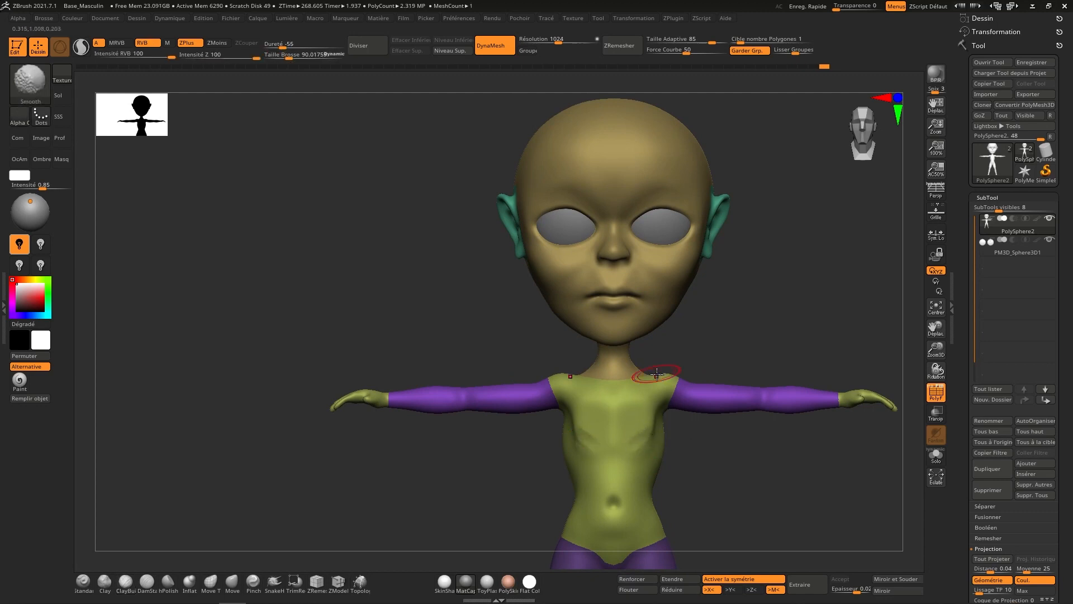
# - Remesh the body at a DynaMesh resolution of 512 and smooth the chest
pyautogui.write('512')
pyautogui.press('Return')
pyautogui.keyDown('ctrl'); pyautogui.moveTo(782, 251); pyautogui.dragTo(727, 336); pyautogui.keyUp('ctrl')
pyautogui.moveTo(656, 391)
pyautogui.keyDown('shift'); pyautogui.mouseDown()
pyautogui.moveTo(642, 450)
pyautogui.moveTo(654, 419)
pyautogui.mouseUp(); pyautogui.keyUp('shift')
# - Build up the pectorals with the ClayBuildup brush at a size of about 124 and smooth them into the torso
pyautogui.keyDown('ctrl'); pyautogui.moveTo(647, 419); pyautogui.dragTo(629, 423, button='right'); pyautogui.keyUp('ctrl')
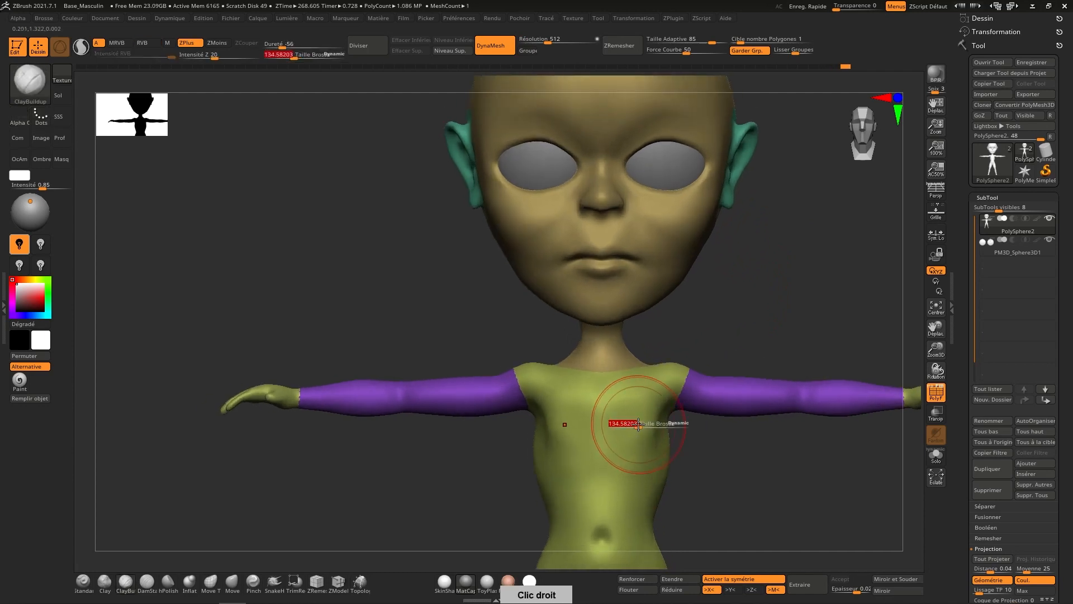
pyautogui.moveTo(613, 402)
pyautogui.mouseDown()
pyautogui.moveTo(662, 411)
pyautogui.moveTo(625, 437)
pyautogui.mouseUp()
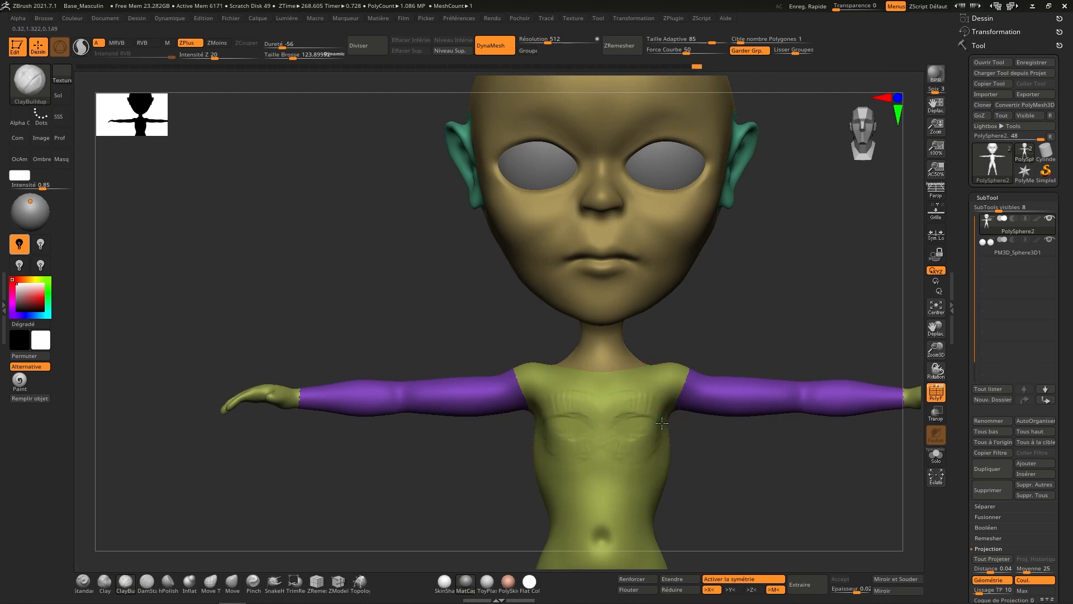
pyautogui.moveTo(661, 423)
pyautogui.mouseDown()
pyautogui.moveTo(653, 435)
pyautogui.moveTo(614, 422)
pyautogui.moveTo(637, 407)
pyautogui.moveTo(614, 407)
pyautogui.moveTo(628, 424)
pyautogui.moveTo(620, 411)
pyautogui.mouseUp()
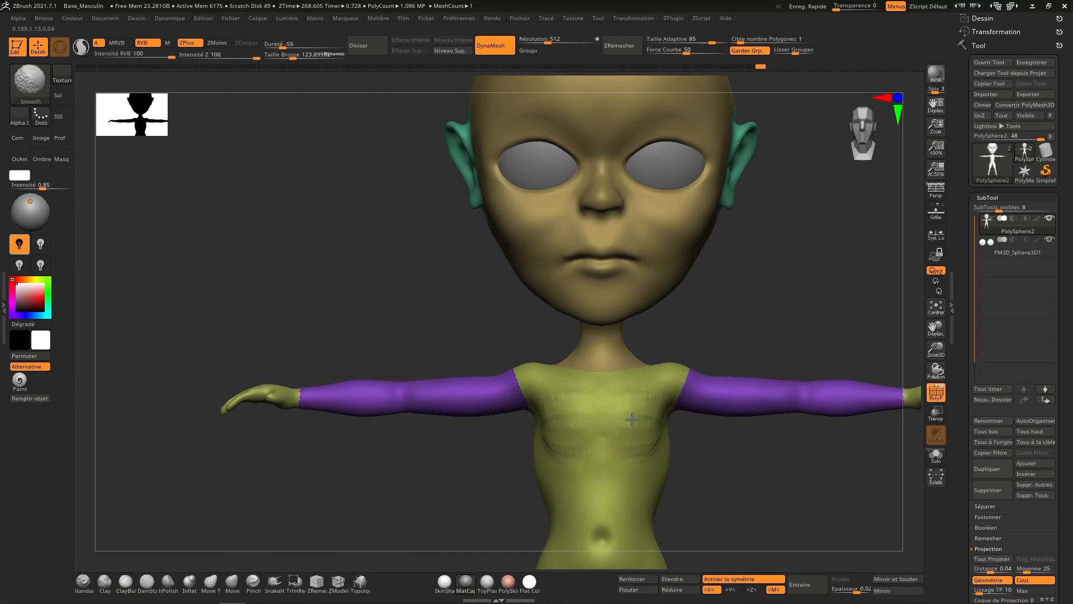
pyautogui.rightClick(645, 436)
pyautogui.moveTo(669, 413)
pyautogui.mouseDown(button='right')
pyautogui.moveTo(654, 425)
pyautogui.moveTo(642, 391)
pyautogui.moveTo(709, 391)
pyautogui.mouseUp(button='right')
pyautogui.moveTo(709, 391)
pyautogui.keyDown('ctrl'); pyautogui.mouseDown(button='right')
pyautogui.moveTo(709, 292)
pyautogui.moveTo(694, 361)
pyautogui.mouseUp(button='right'); pyautogui.keyUp('ctrl')
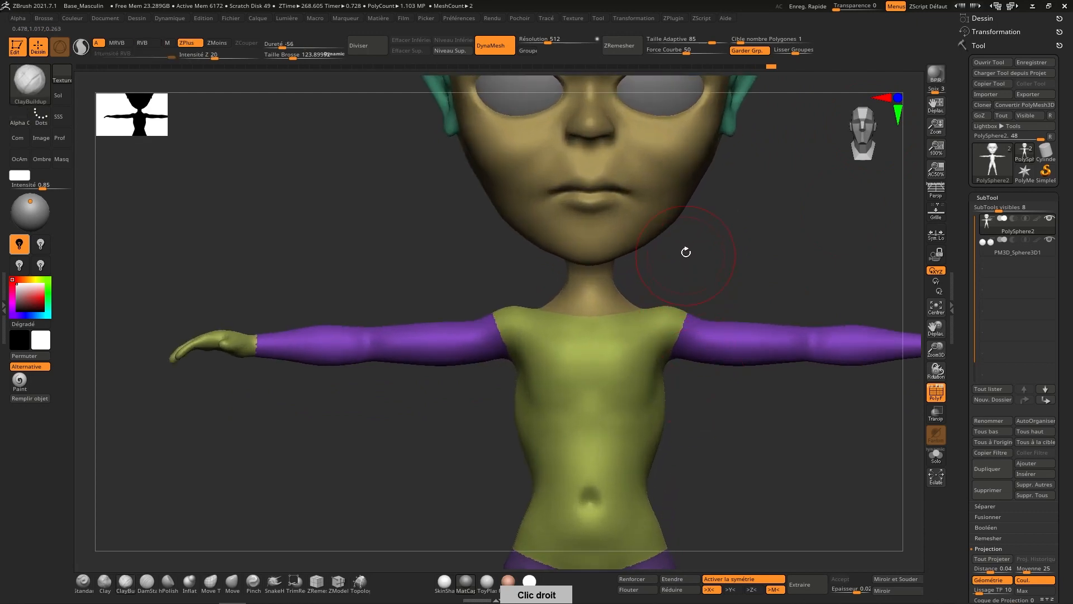
# - Refine the cheeks beside the nose with ClayBuildup at a brush size of about 104 and smooth them
pyautogui.keyDown('alt'); pyautogui.moveTo(678, 239); pyautogui.dragTo(717, 370, button='right'); pyautogui.keyUp('alt')
pyautogui.keyDown('alt'); pyautogui.moveTo(743, 321); pyautogui.dragTo(729, 394, button='right'); pyautogui.keyUp('alt')
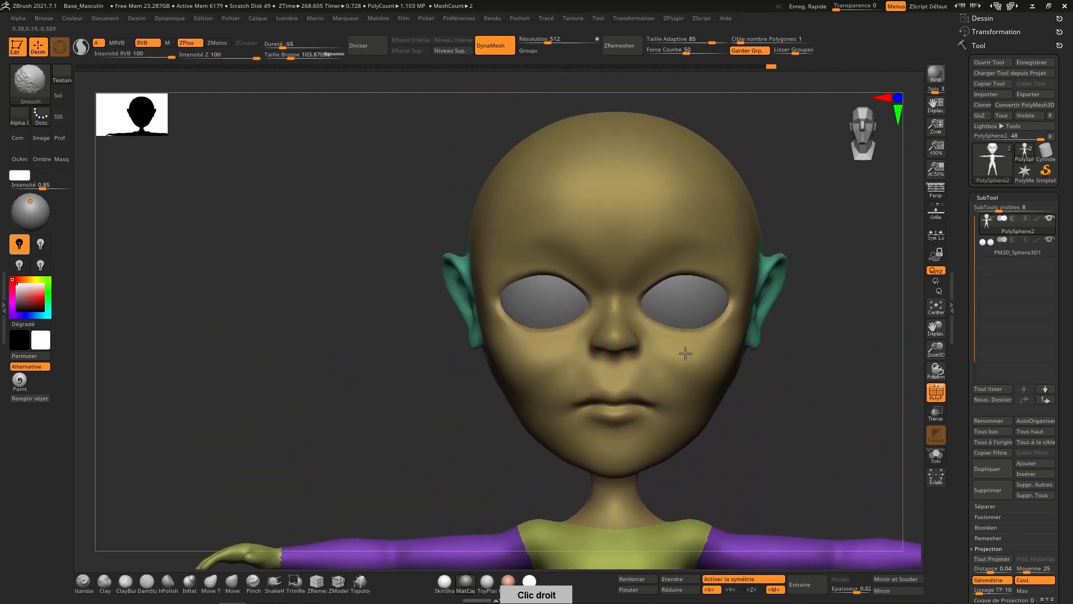
pyautogui.press('shift')
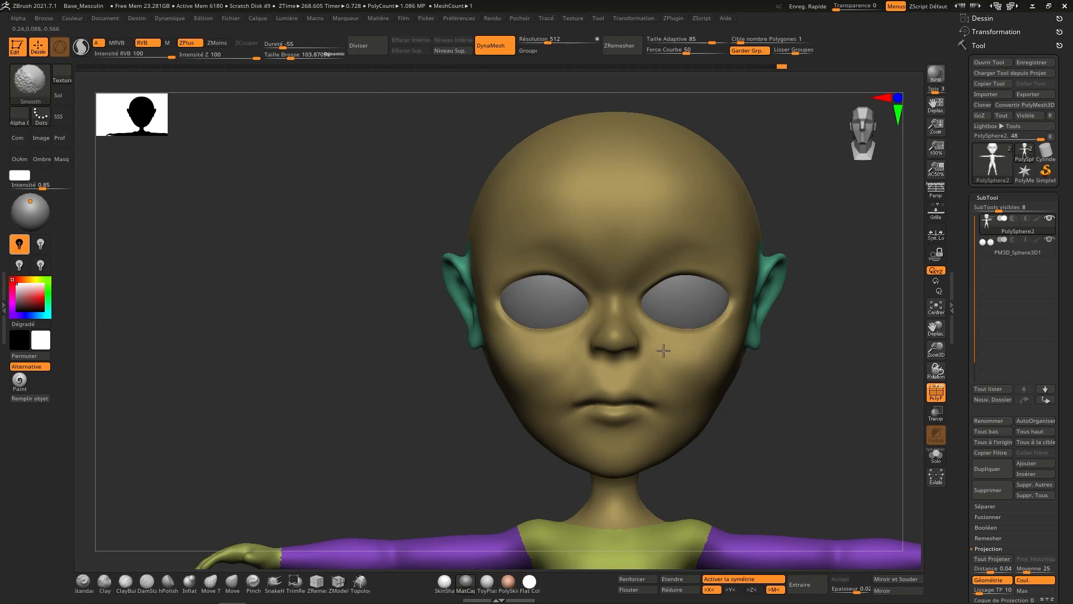
pyautogui.moveTo(719, 347); pyautogui.dragTo(697, 347, button='right')
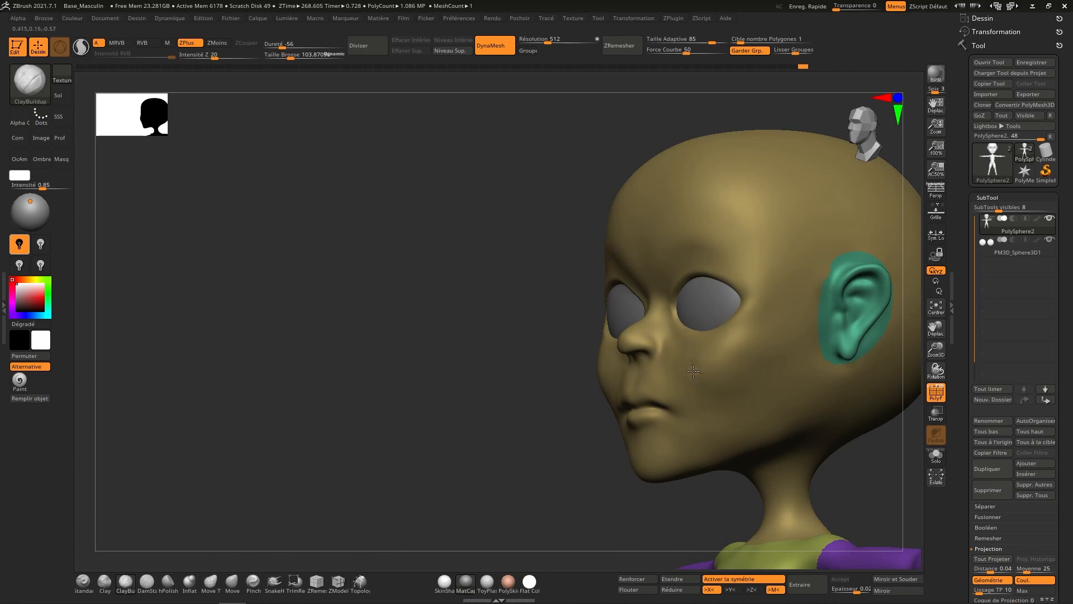
pyautogui.press('shift')
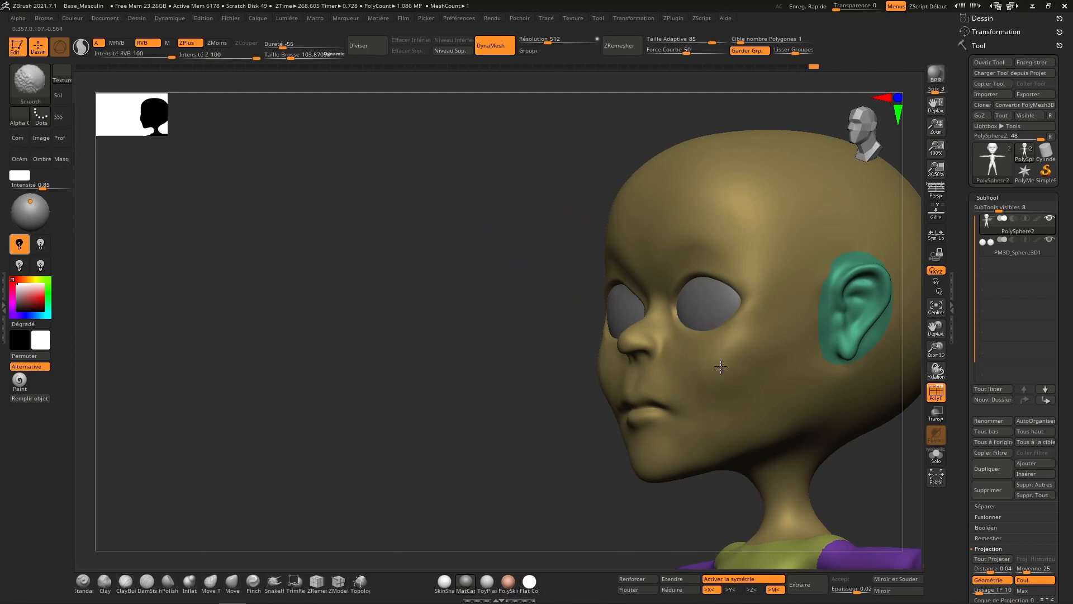
# - Define the jawline from the chin towards the ear with ClayBuildup at a size of about 104, smoothing the strokes
pyautogui.moveTo(690, 346); pyautogui.dragTo(753, 383, button='right')
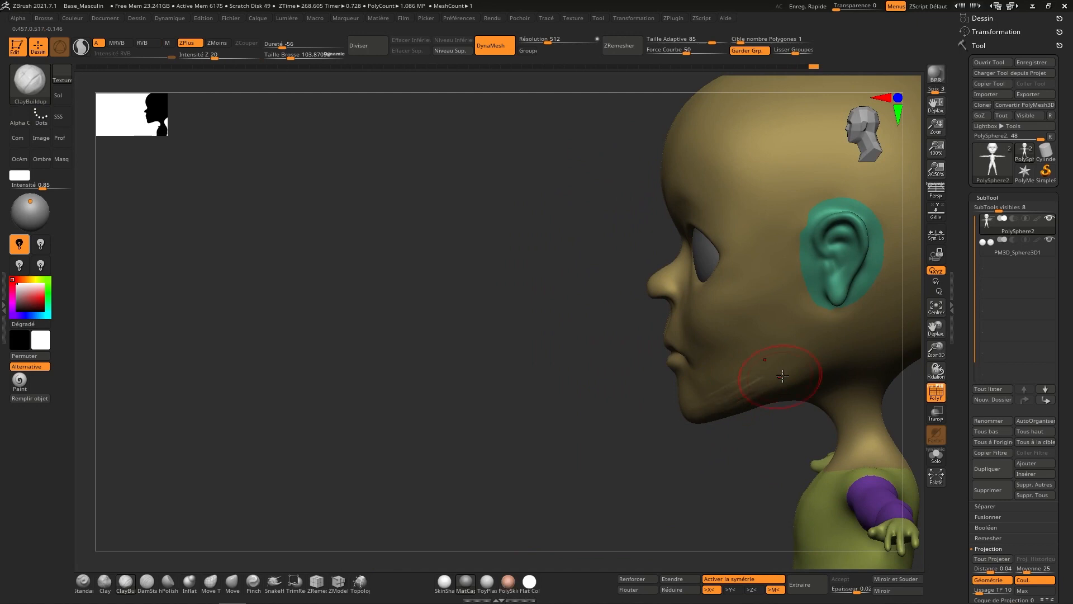
pyautogui.press('shift')
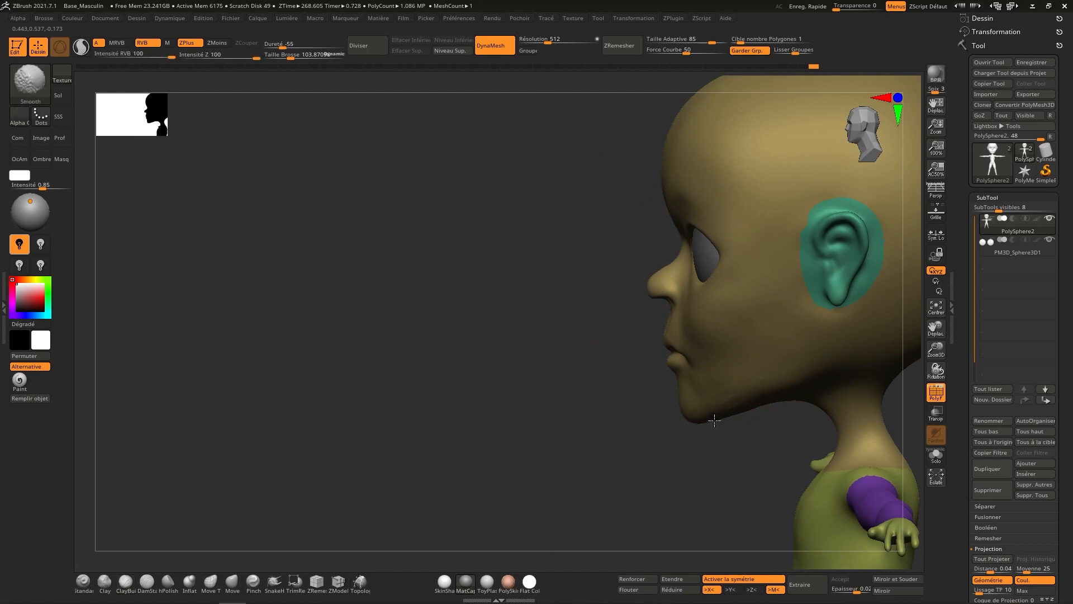
pyautogui.moveTo(714, 421)
pyautogui.keyDown('shift'); pyautogui.mouseDown(button='right')
pyautogui.moveTo(745, 382)
pyautogui.moveTo(743, 369)
pyautogui.mouseUp(button='right'); pyautogui.keyUp('shift')
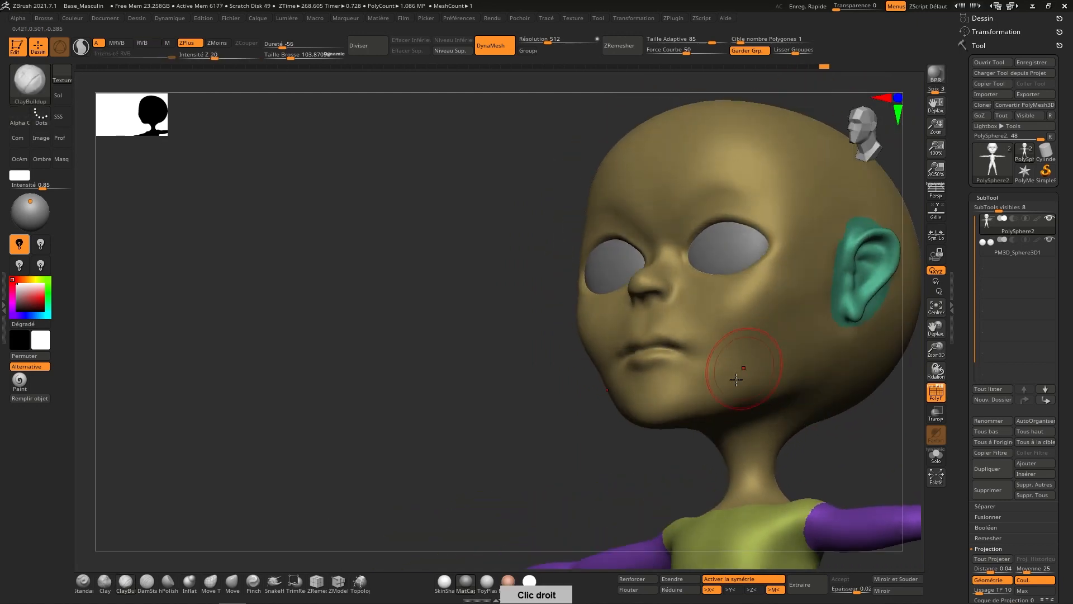
pyautogui.moveTo(680, 397); pyautogui.dragTo(777, 376)
pyautogui.press('shift')
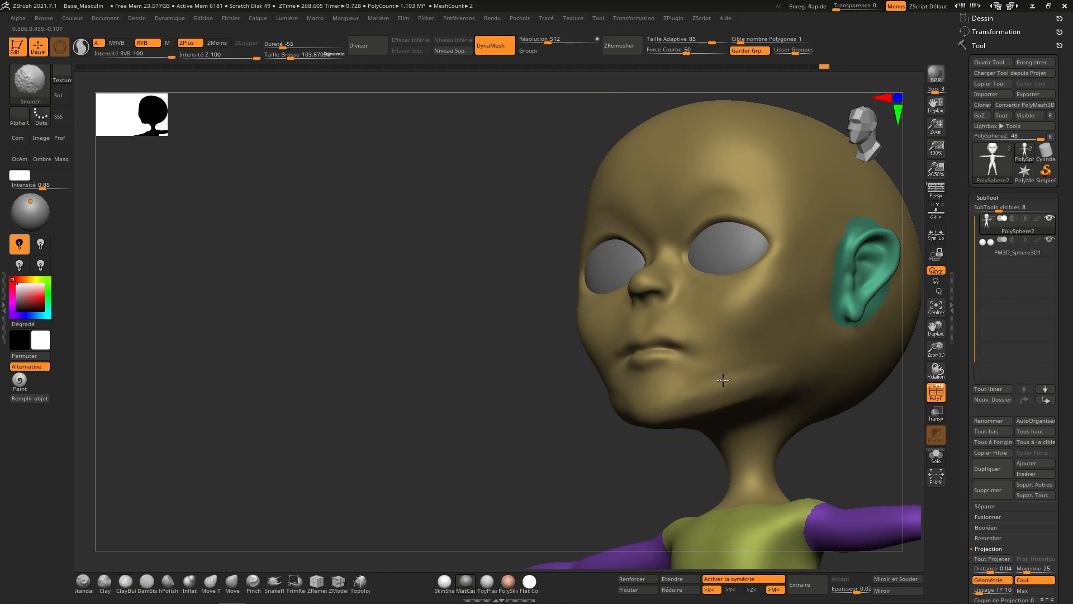
# - Blend the rear jaw and lower cheek with ClayBuildup and Smooth strokes at a brush size of about 104
pyautogui.keyDown('shift'); pyautogui.moveTo(723, 381); pyautogui.dragTo(751, 380, button='right'); pyautogui.keyUp('shift')
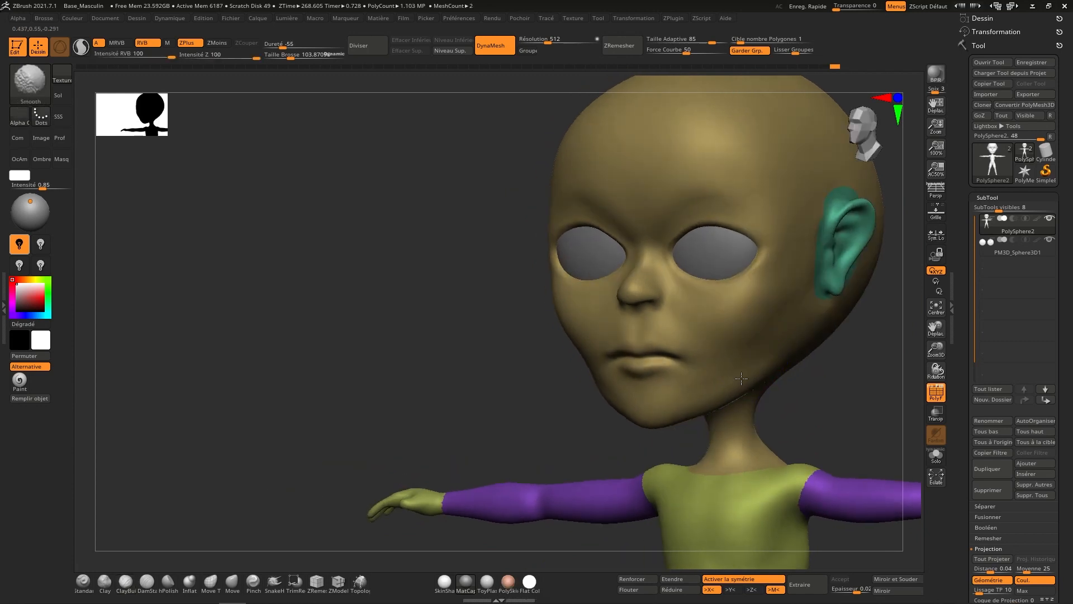
pyautogui.press('shift')
pyautogui.press('shift')
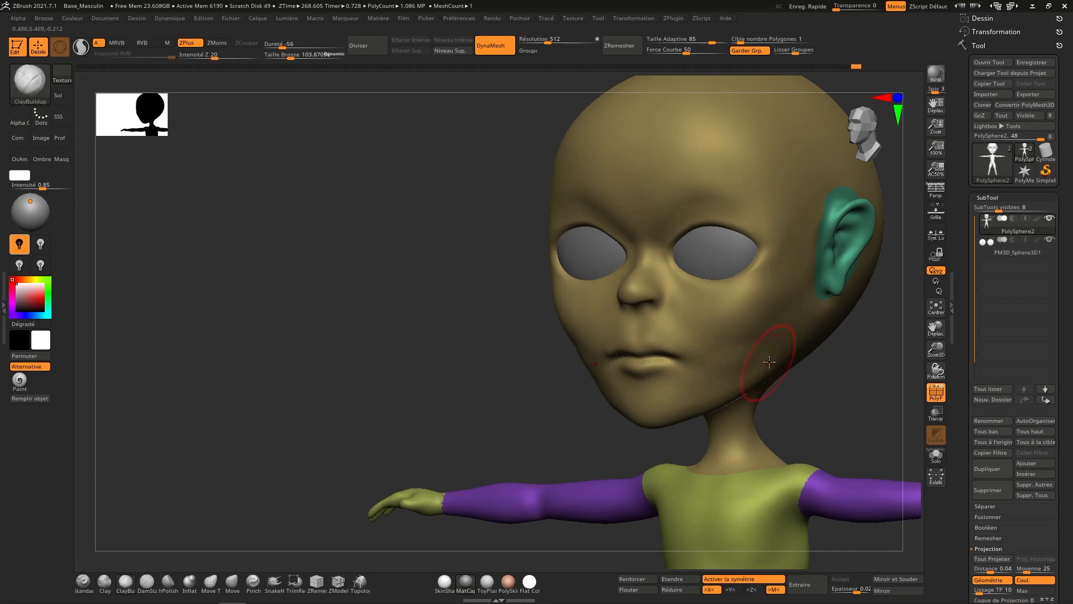
pyautogui.moveTo(758, 347); pyautogui.dragTo(776, 358, button='right')
pyautogui.moveTo(726, 403)
pyautogui.mouseDown(button='right')
pyautogui.moveTo(845, 257)
pyautogui.moveTo(872, 247)
pyautogui.moveTo(862, 119)
pyautogui.moveTo(810, 304)
pyautogui.moveTo(725, 318)
pyautogui.mouseUp(button='right')
pyautogui.press('ctrl')
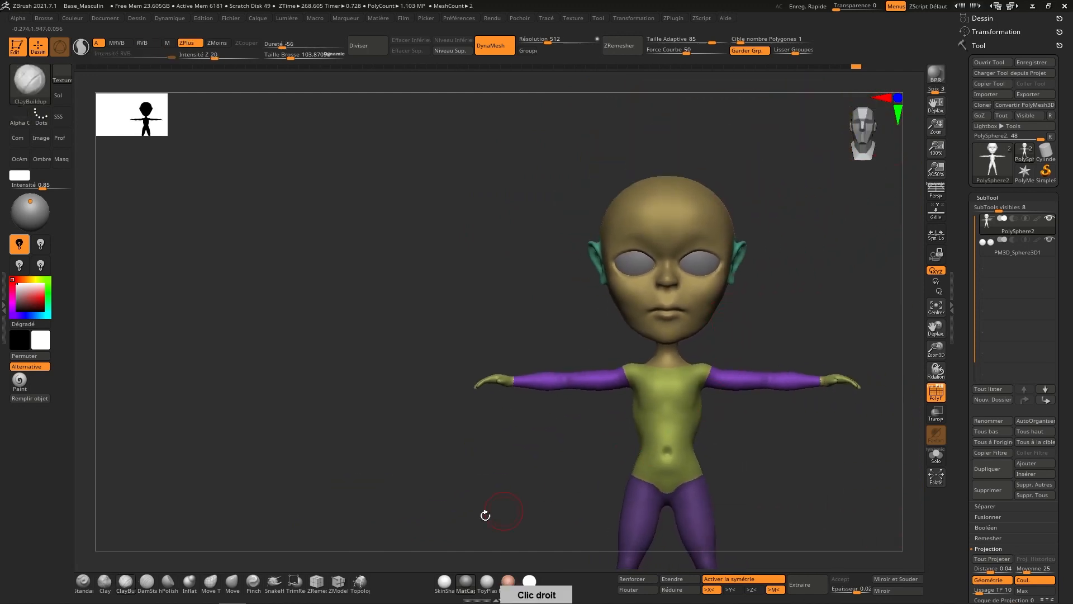
# - Adjust the upper eye contours and brow with the Move Topological brush at a size of about 124, smoothing the brow
pyautogui.click(210, 583)
pyautogui.keyDown('ctrl'); pyautogui.moveTo(748, 260); pyautogui.dragTo(699, 345, button='right'); pyautogui.keyUp('ctrl')
pyautogui.moveTo(718, 260)
pyautogui.mouseDown(button='right')
pyautogui.moveTo(728, 261)
pyautogui.moveTo(720, 250)
pyautogui.moveTo(712, 263)
pyautogui.moveTo(660, 267)
pyautogui.mouseUp(button='right')
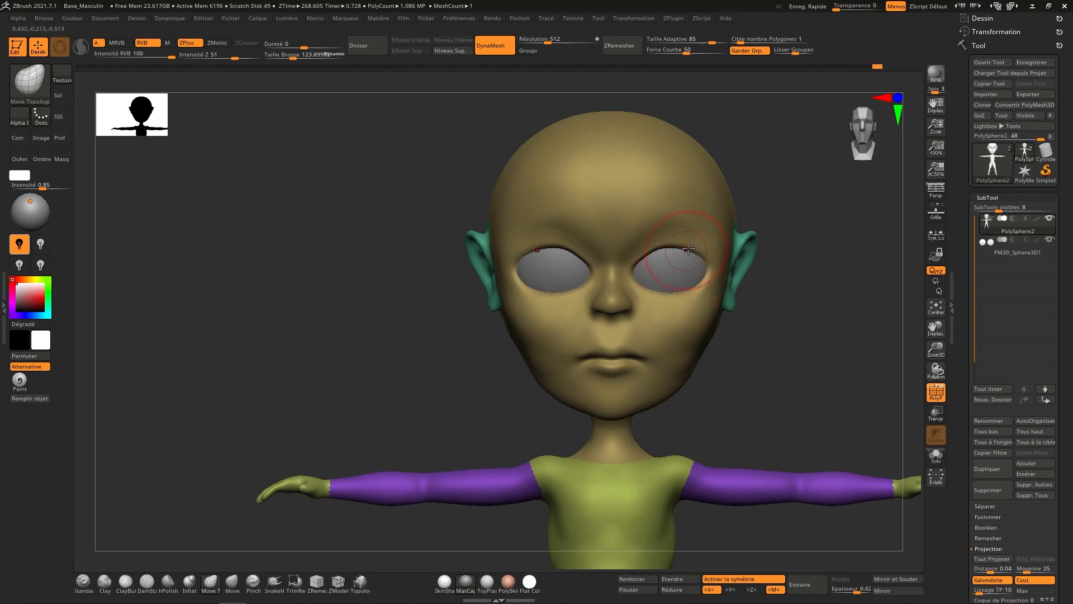
pyautogui.moveTo(688, 248); pyautogui.dragTo(664, 240, button='right')
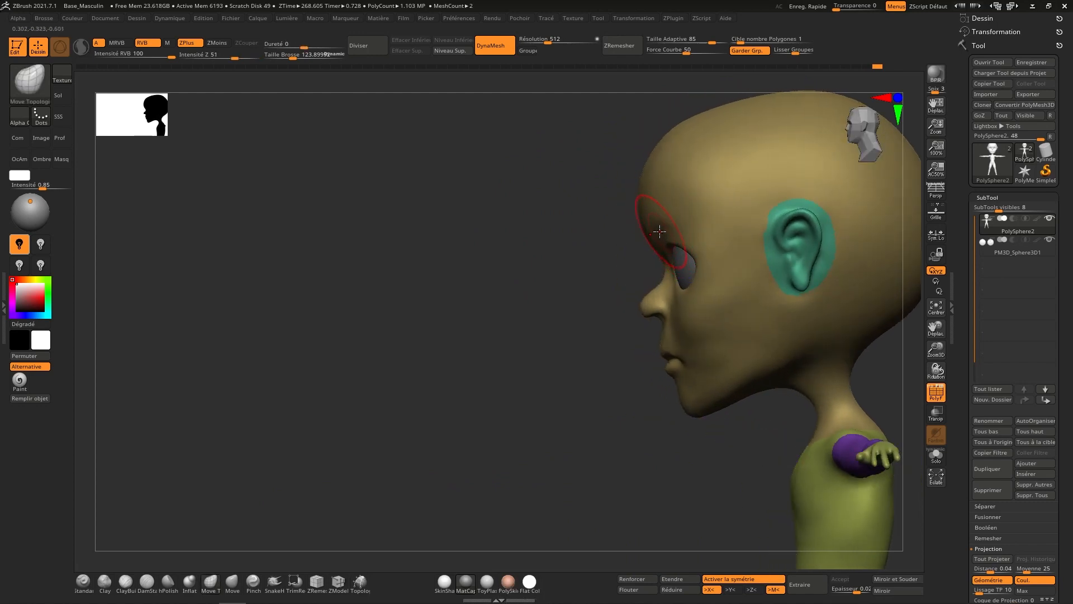
pyautogui.press('shift')
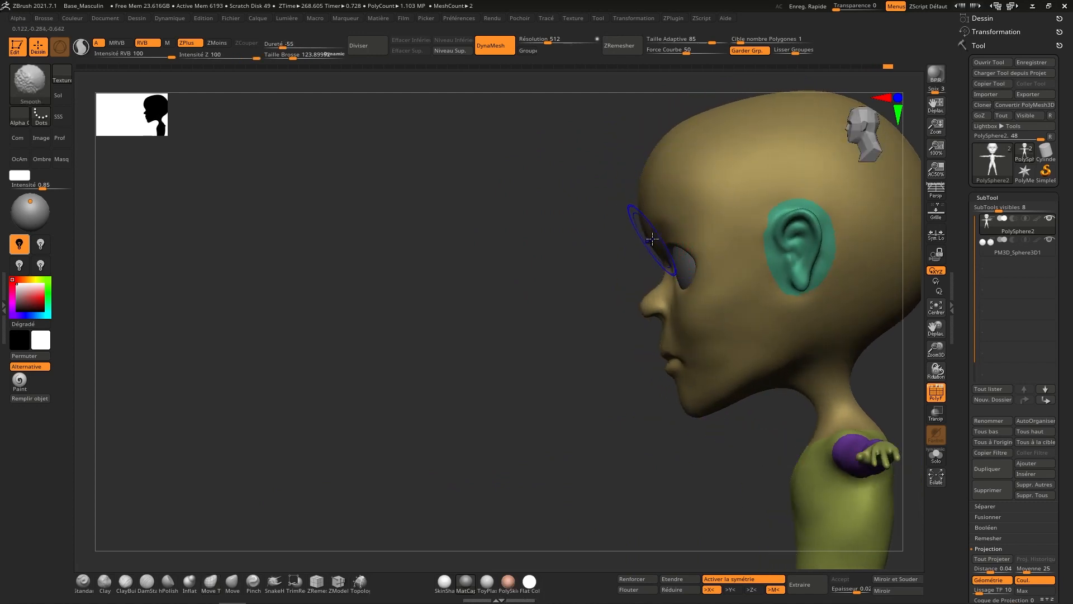
pyautogui.moveTo(691, 292)
pyautogui.mouseDown(button='right')
pyautogui.moveTo(828, 242)
pyautogui.moveTo(877, 209)
pyautogui.mouseUp(button='right')
# - Slim the hips and legs with the Move Topological brush at a size of about 266 and smooth the legs
pyautogui.keyDown('ctrl'); pyautogui.moveTo(793, 336); pyautogui.dragTo(775, 179, button='right'); pyautogui.keyUp('ctrl')
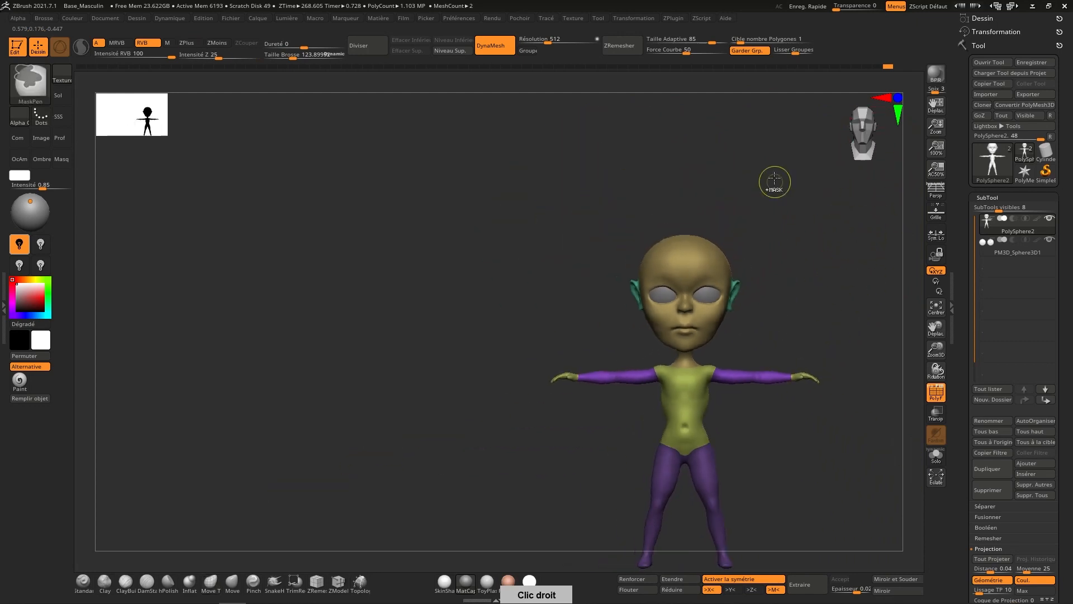
pyautogui.keyDown('alt'); pyautogui.moveTo(746, 346); pyautogui.dragTo(718, 326, button='right'); pyautogui.keyUp('alt')
pyautogui.press('shift')
pyautogui.keyDown('alt'); pyautogui.moveTo(756, 429); pyautogui.dragTo(732, 417, button='right'); pyautogui.keyUp('alt')
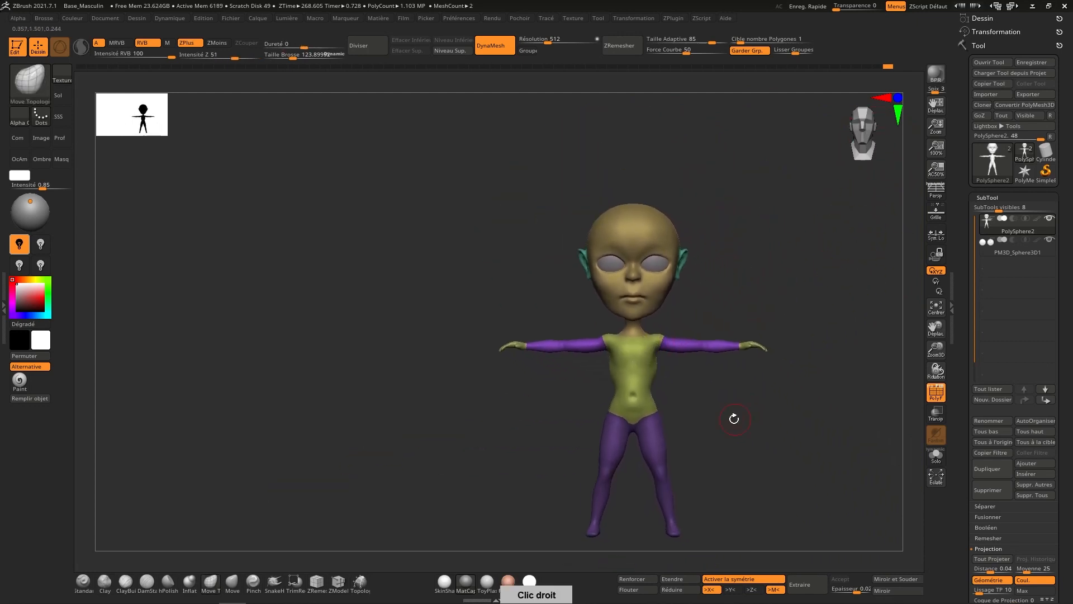
pyautogui.press('s')
pyautogui.moveTo(673, 433); pyautogui.dragTo(682, 432)
pyautogui.moveTo(690, 426)
pyautogui.keyDown('ctrl'); pyautogui.mouseDown(button='right')
pyautogui.moveTo(681, 479)
pyautogui.moveTo(682, 406)
pyautogui.mouseUp(button='right'); pyautogui.keyUp('ctrl')
pyautogui.press('s')
pyautogui.moveTo(682, 409); pyautogui.dragTo(687, 409)
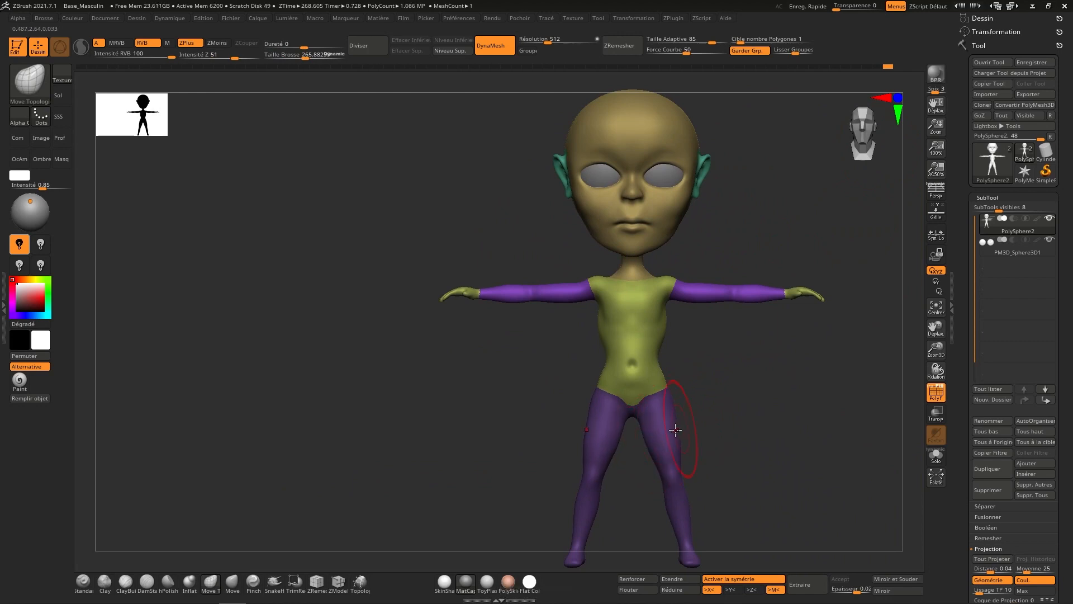
pyautogui.press('shift')
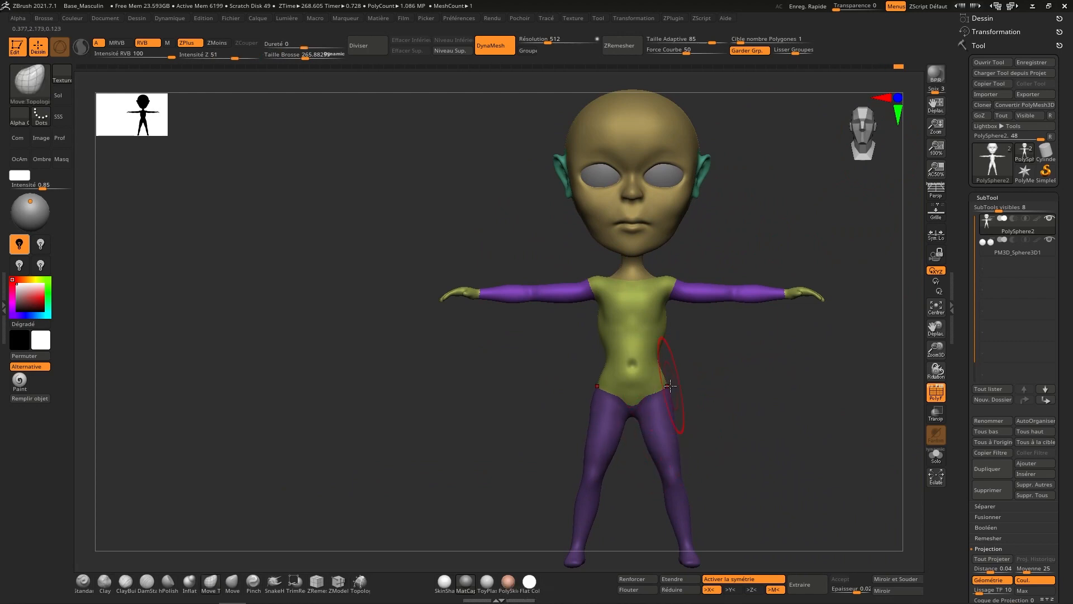
pyautogui.moveTo(672, 393); pyautogui.dragTo(666, 393)
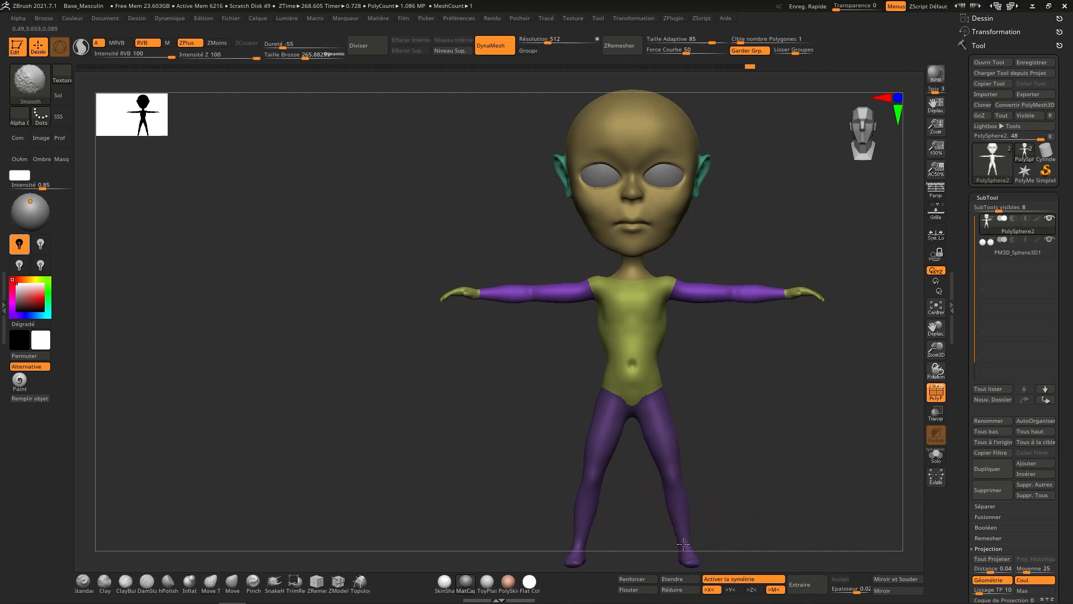
# - Set the brush size to about 175 and switch the masking brush to MaskLasso
pyautogui.moveTo(766, 391)
pyautogui.keyDown('ctrl'); pyautogui.mouseDown(button='right')
pyautogui.moveTo(710, 410)
pyautogui.moveTo(691, 446)
pyautogui.mouseUp(button='right'); pyautogui.keyUp('ctrl')
pyautogui.press('s')
pyautogui.moveTo(682, 384); pyautogui.dragTo(673, 384)
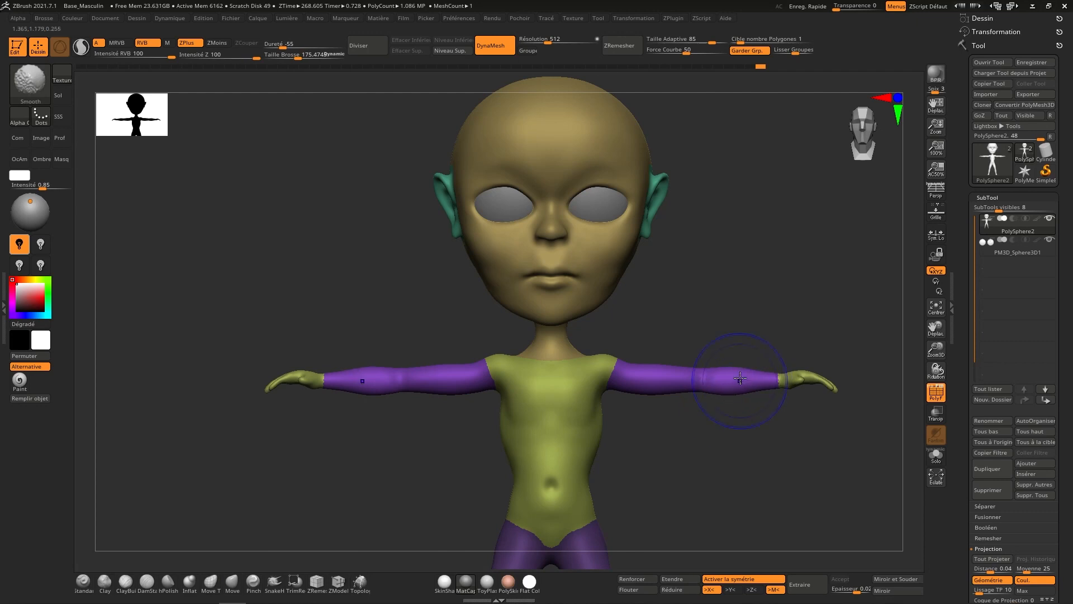
pyautogui.moveTo(749, 365); pyautogui.dragTo(791, 334, button='right')
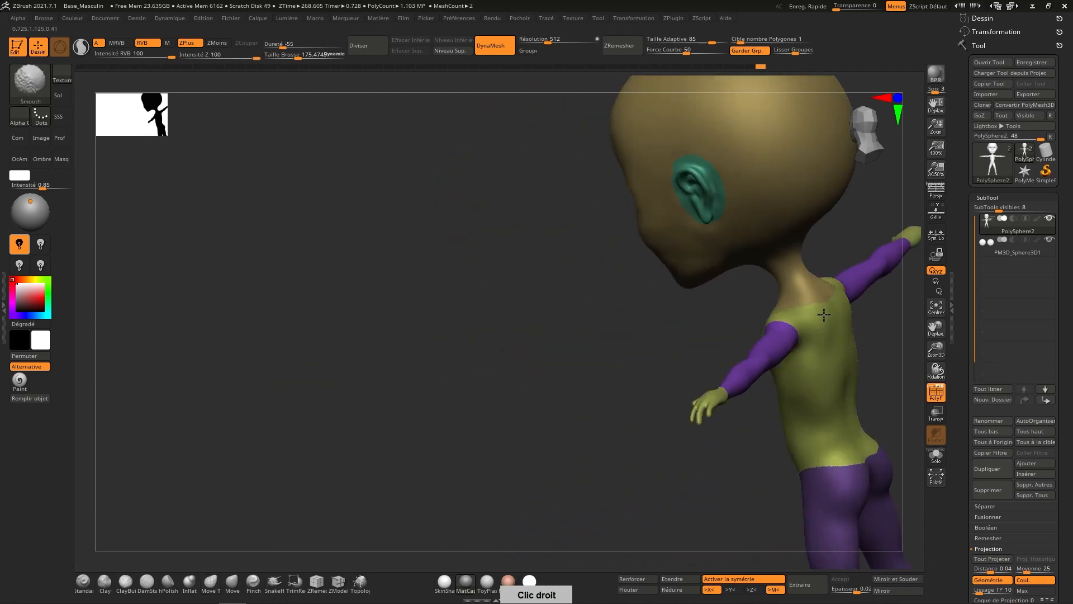
pyautogui.moveTo(833, 305); pyautogui.dragTo(563, 358, button='right')
pyautogui.press('ctrl')
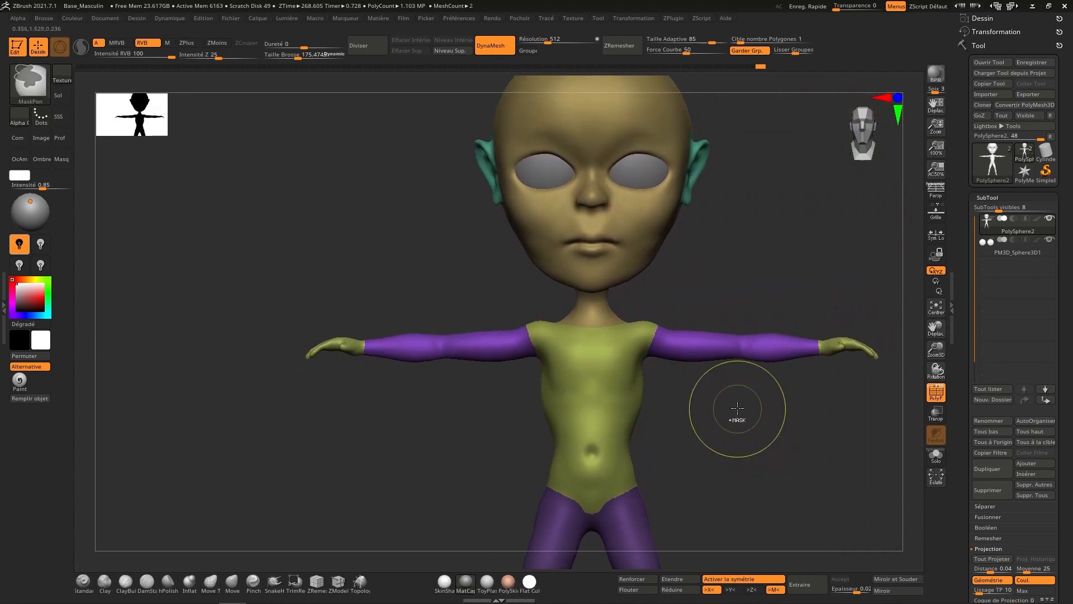
pyautogui.keyDown('ctrl'); pyautogui.moveTo(730, 408); pyautogui.dragTo(727, 336, button='right'); pyautogui.keyUp('ctrl')
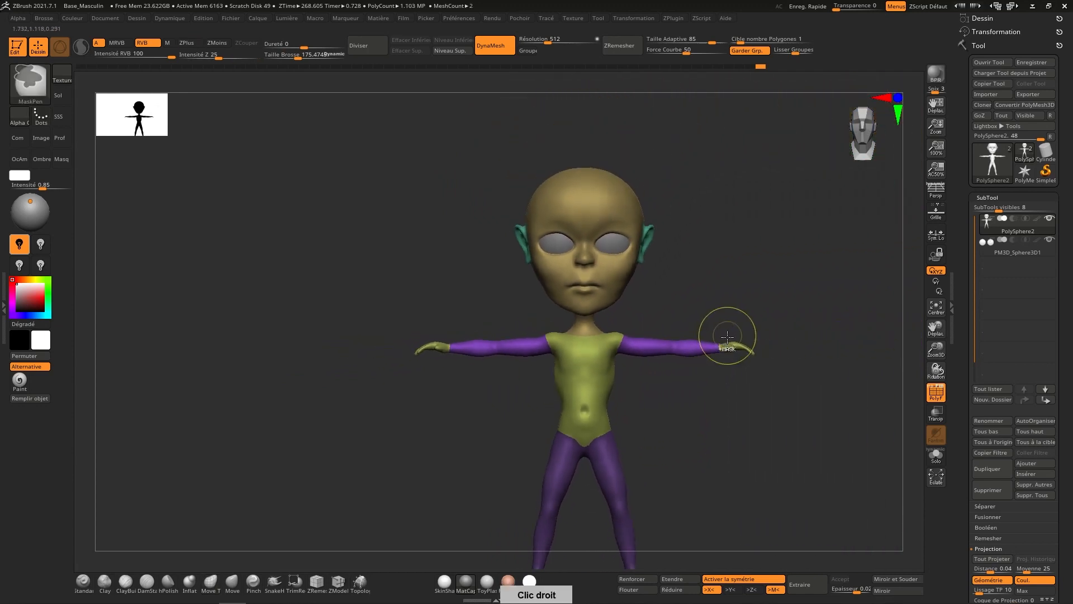
pyautogui.click(24, 78)
pyautogui.click(87, 95)
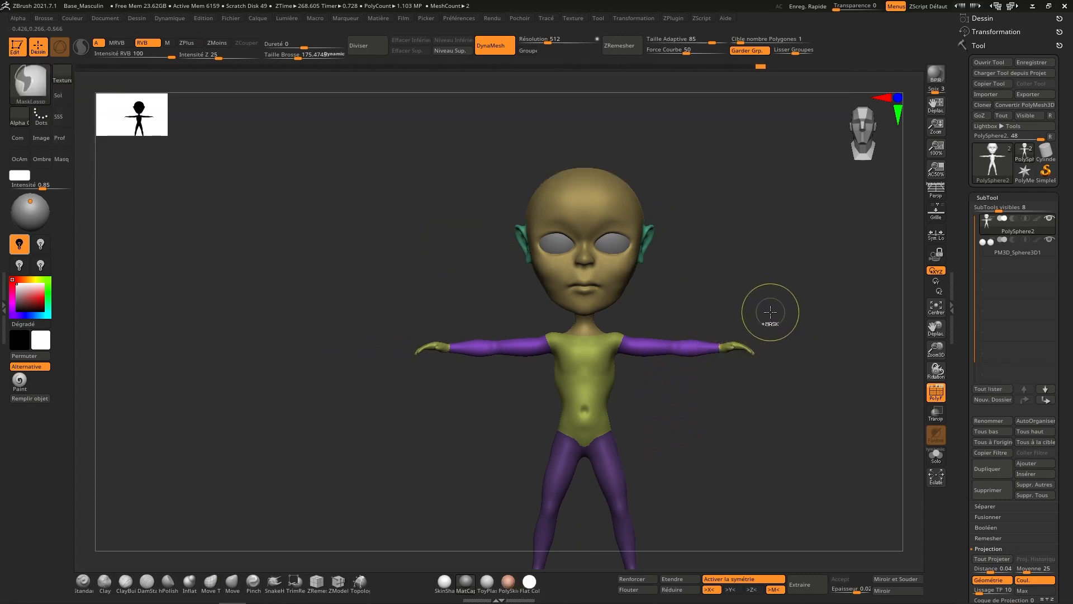
# - Hide the hands, merge the rest of the body into one polygroup, and separate the forearms as a hidden polygroup
pyautogui.keyDown('ctrl'); pyautogui.keyDown('alt'); pyautogui.keyDown('shift'); pyautogui.moveTo(771, 314); pyautogui.dragTo(715, 380); pyautogui.keyUp('shift'); pyautogui.keyUp('alt'); pyautogui.keyUp('ctrl')
pyautogui.hotkey('ctrl', 'w')
pyautogui.moveTo(721, 308)
pyautogui.keyDown('ctrl'); pyautogui.mouseDown()
pyautogui.moveTo(693, 321)
pyautogui.moveTo(776, 376)
pyautogui.moveTo(782, 364)
pyautogui.mouseUp(); pyautogui.keyUp('ctrl')
pyautogui.keyDown('ctrl'); pyautogui.moveTo(735, 343); pyautogui.dragTo(712, 419, button='right'); pyautogui.keyUp('ctrl')
pyautogui.hotkey('ctrl', 'w')
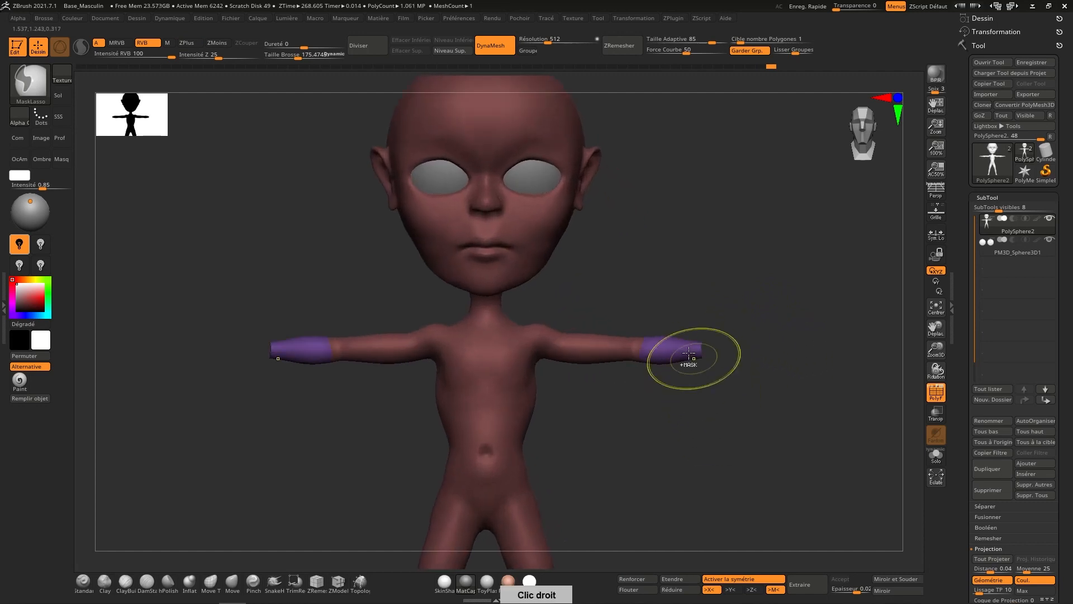
pyautogui.keyDown('ctrl'); pyautogui.keyDown('alt'); pyautogui.keyDown('shift'); pyautogui.click(689, 353); pyautogui.keyUp('shift'); pyautogui.keyUp('alt'); pyautogui.keyUp('ctrl')
# - Mask the elbows and the upper arms in turn, giving each its own polygroup and hiding it
pyautogui.moveTo(650, 296)
pyautogui.keyDown('ctrl'); pyautogui.mouseDown()
pyautogui.moveTo(624, 327)
pyautogui.moveTo(712, 381)
pyautogui.moveTo(726, 356)
pyautogui.mouseUp(); pyautogui.keyUp('ctrl')
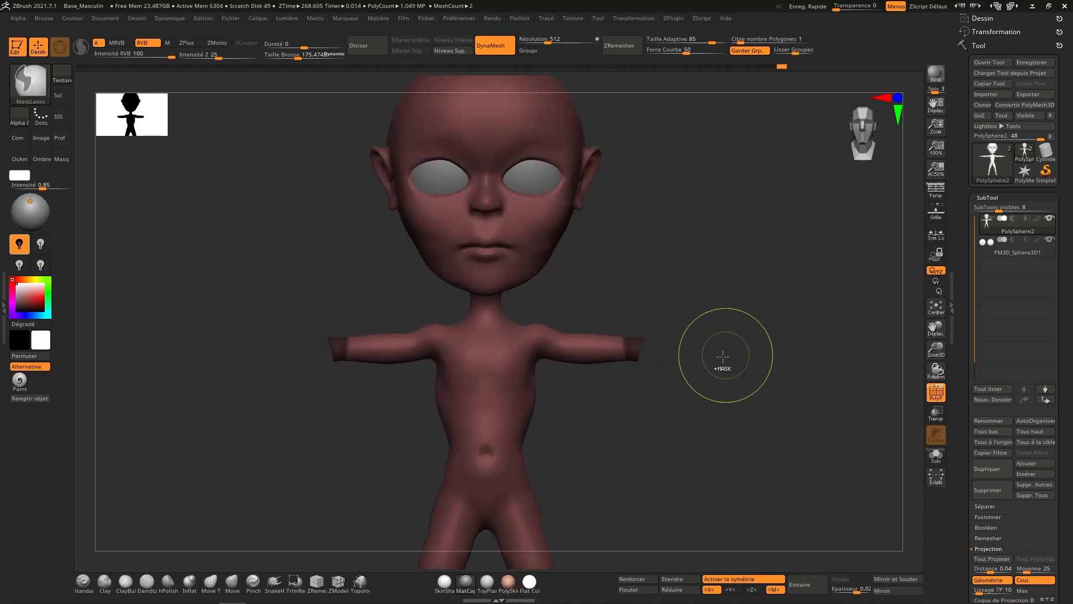
pyautogui.hotkey('ctrl', 'w')
pyautogui.keyDown('ctrl'); pyautogui.keyDown('alt'); pyautogui.keyDown('shift'); pyautogui.click(635, 349); pyautogui.keyUp('shift'); pyautogui.keyUp('alt'); pyautogui.keyUp('ctrl')
pyautogui.moveTo(649, 301)
pyautogui.keyDown('ctrl'); pyautogui.mouseDown()
pyautogui.moveTo(549, 330)
pyautogui.moveTo(545, 386)
pyautogui.moveTo(749, 383)
pyautogui.moveTo(745, 374)
pyautogui.mouseUp(); pyautogui.keyUp('ctrl')
pyautogui.moveTo(548, 378)
pyautogui.keyDown('ctrl'); pyautogui.mouseDown()
pyautogui.moveTo(544, 357)
pyautogui.moveTo(635, 297)
pyautogui.moveTo(814, 384)
pyautogui.mouseUp(); pyautogui.keyUp('ctrl')
pyautogui.hotkey('ctrl', 'w')
pyautogui.keyDown('ctrl'); pyautogui.keyDown('alt'); pyautogui.keyDown('shift'); pyautogui.click(632, 349); pyautogui.keyUp('shift'); pyautogui.keyUp('alt'); pyautogui.keyUp('ctrl')
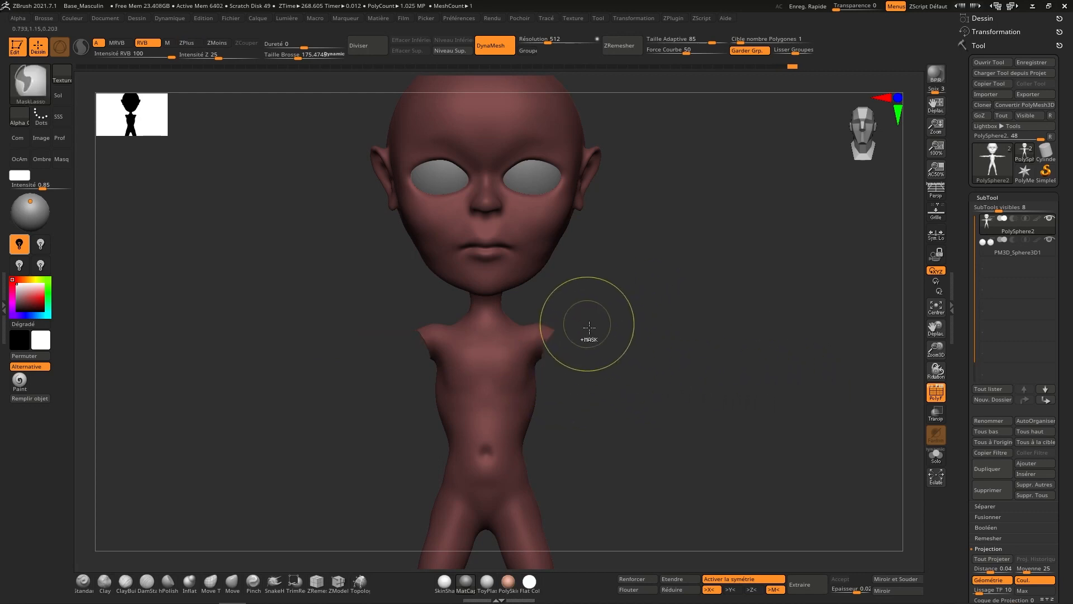
# - Lasso-mask the head and neck down to the collar line, turn them into a polygroup and hide it
pyautogui.keyDown('ctrl'); pyautogui.moveTo(586, 339); pyautogui.dragTo(622, 173, button='right'); pyautogui.keyUp('ctrl')
pyautogui.moveTo(594, 120)
pyautogui.keyDown('ctrl'); pyautogui.mouseDown()
pyautogui.moveTo(620, 213)
pyautogui.moveTo(559, 326)
pyautogui.moveTo(525, 343)
pyautogui.mouseUp(); pyautogui.keyUp('ctrl')
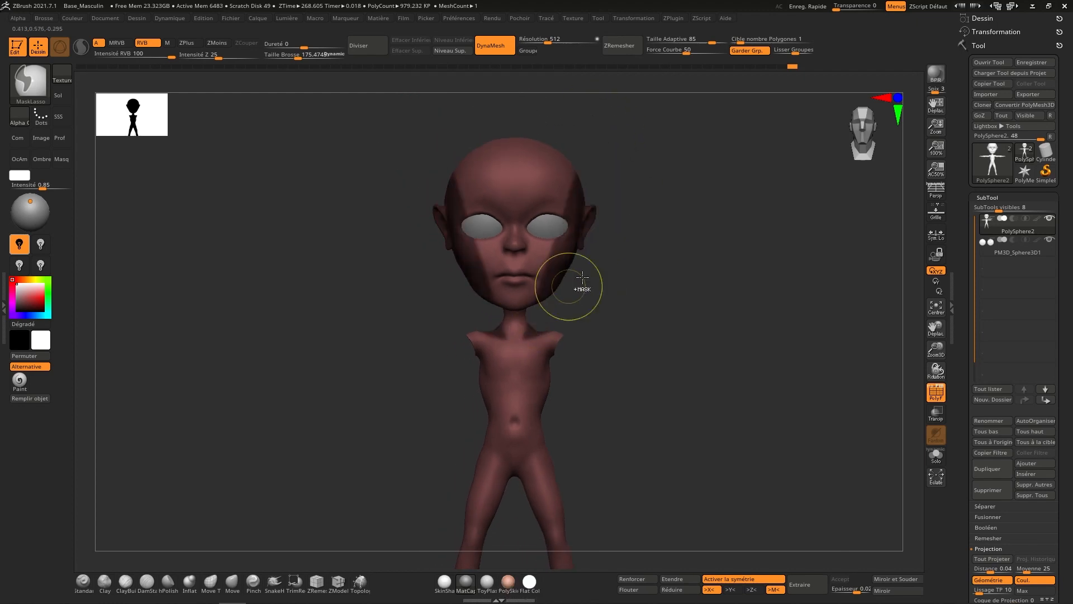
pyautogui.hotkey('ctrl', 'z')
pyautogui.moveTo(594, 132)
pyautogui.keyDown('ctrl'); pyautogui.mouseDown()
pyautogui.moveTo(604, 175)
pyautogui.moveTo(562, 311)
pyautogui.moveTo(519, 337)
pyautogui.moveTo(406, 223)
pyautogui.moveTo(559, 95)
pyautogui.mouseUp(); pyautogui.keyUp('ctrl')
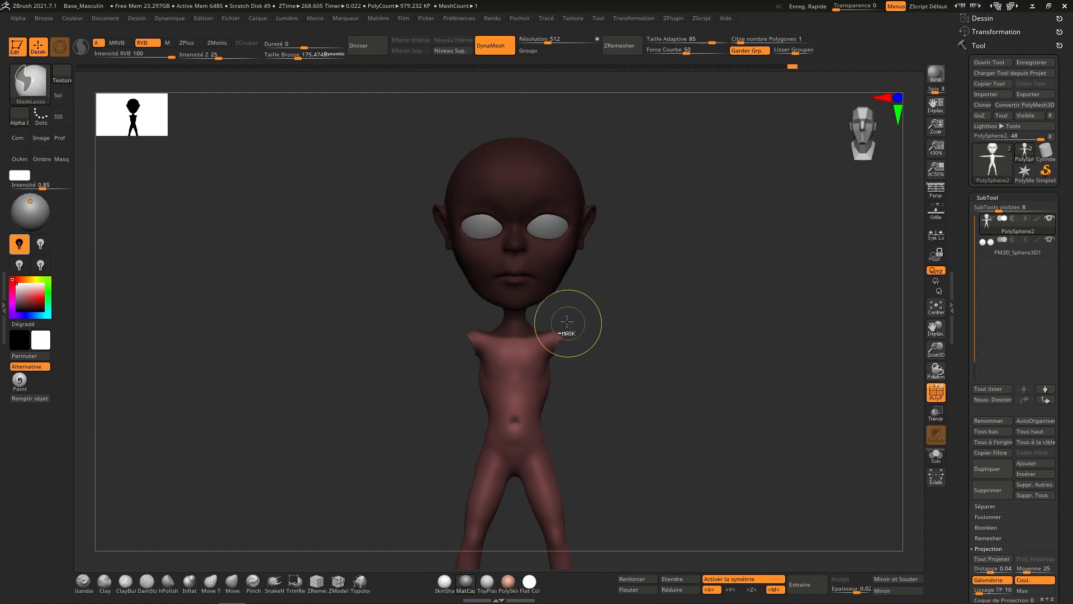
pyautogui.moveTo(566, 321)
pyautogui.keyDown('ctrl'); pyautogui.keyDown('alt'); pyautogui.mouseDown()
pyautogui.moveTo(489, 317)
pyautogui.moveTo(514, 450)
pyautogui.moveTo(673, 391)
pyautogui.mouseUp(); pyautogui.keyUp('alt'); pyautogui.keyUp('ctrl')
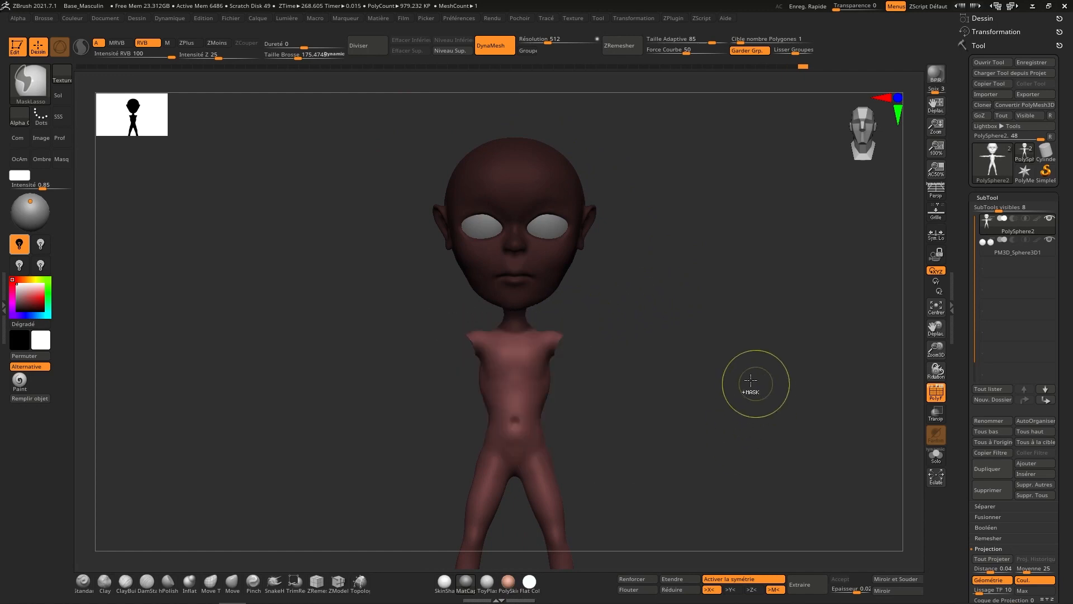
pyautogui.moveTo(553, 313)
pyautogui.keyDown('ctrl'); pyautogui.mouseDown()
pyautogui.moveTo(444, 311)
pyautogui.moveTo(458, 285)
pyautogui.mouseUp(); pyautogui.keyUp('ctrl')
pyautogui.hotkey('ctrl', 'w')
pyautogui.keyDown('ctrl'); pyautogui.keyDown('shift'); pyautogui.click(550, 341); pyautogui.keyUp('shift'); pyautogui.keyUp('ctrl')
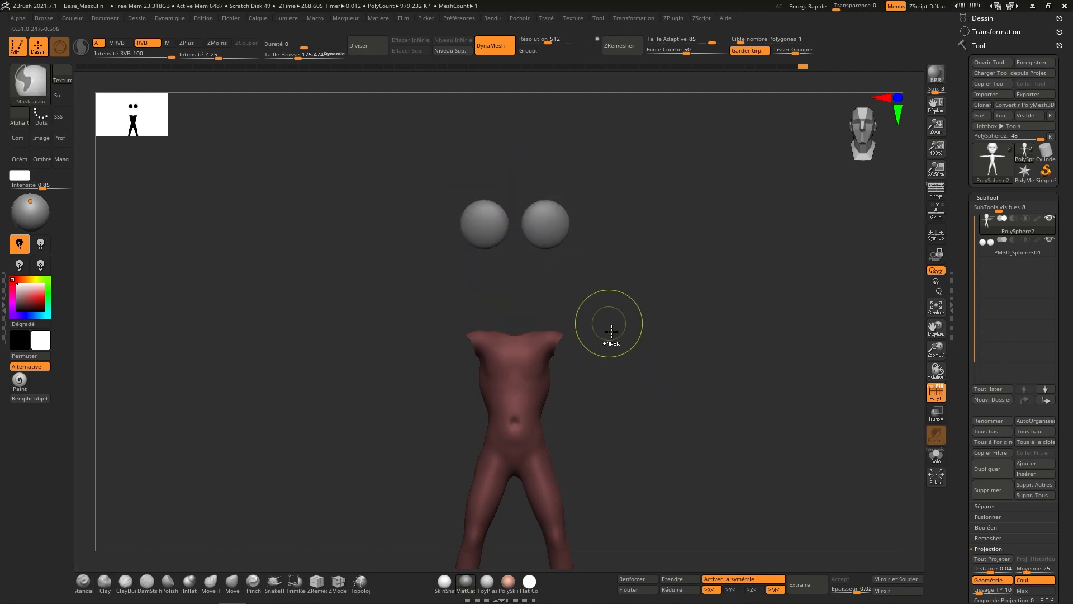
# - Mask the torso down to the hips, clean up the mask from the side, and hide it as its own polygroup
pyautogui.keyDown('alt'); pyautogui.moveTo(561, 353); pyautogui.dragTo(580, 302, button='right'); pyautogui.keyUp('alt')
pyautogui.moveTo(501, 248)
pyautogui.keyDown('ctrl'); pyautogui.mouseDown()
pyautogui.moveTo(477, 321)
pyautogui.moveTo(492, 394)
pyautogui.moveTo(517, 408)
pyautogui.moveTo(608, 392)
pyautogui.moveTo(659, 335)
pyautogui.mouseUp(); pyautogui.keyUp('ctrl')
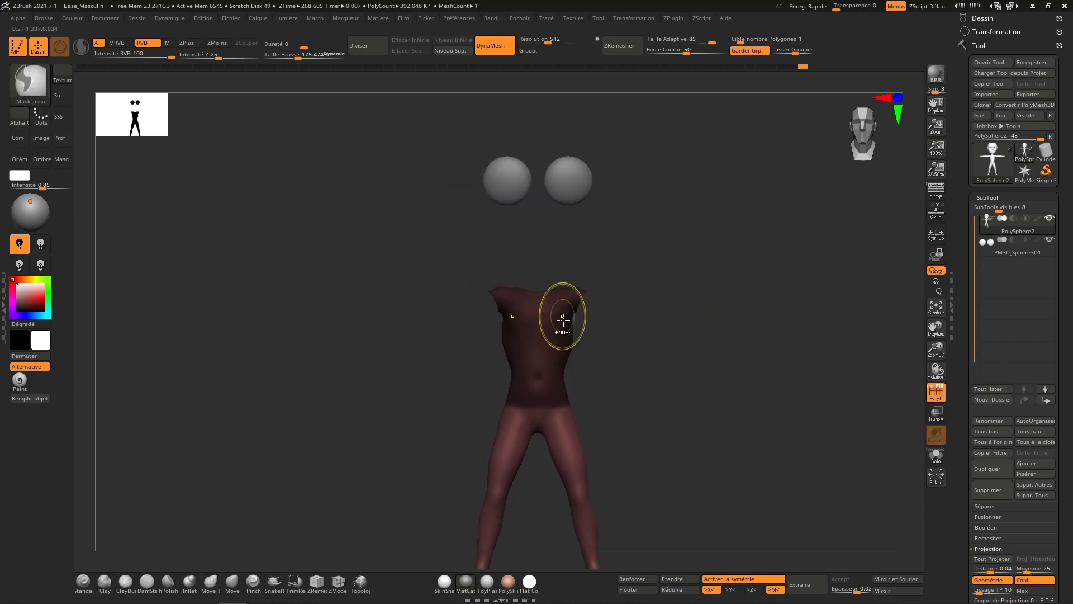
pyautogui.moveTo(842, 143)
pyautogui.mouseDown()
pyautogui.moveTo(890, 147)
pyautogui.moveTo(854, 154)
pyautogui.mouseUp()
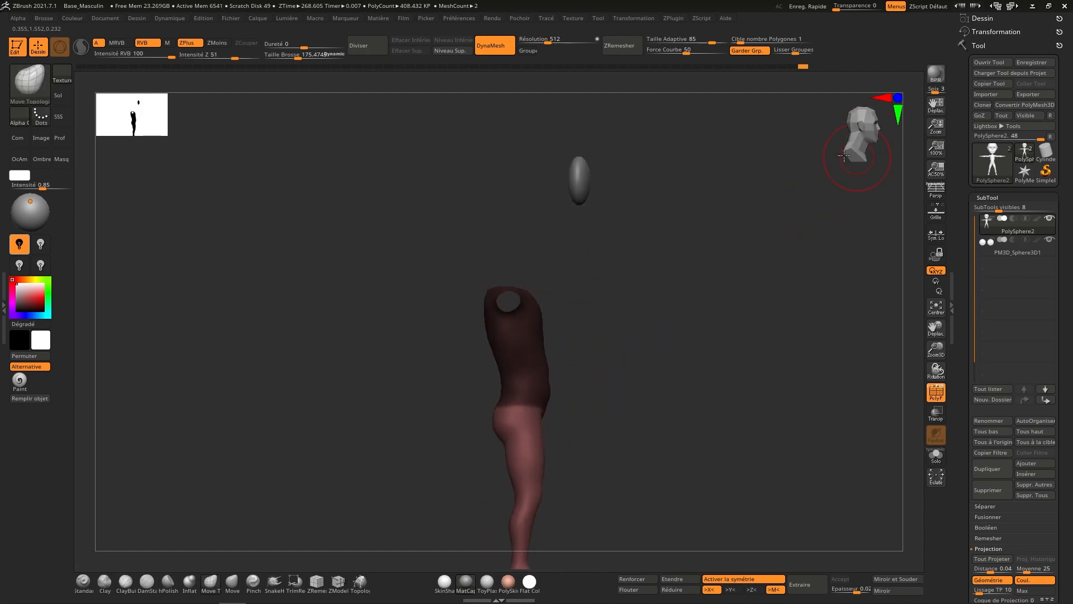
pyautogui.moveTo(571, 441)
pyautogui.keyDown('ctrl'); pyautogui.mouseDown()
pyautogui.moveTo(556, 417)
pyautogui.moveTo(445, 441)
pyautogui.moveTo(463, 559)
pyautogui.mouseUp(); pyautogui.keyUp('ctrl')
pyautogui.hotkey('ctrl', 'w')
pyautogui.keyDown('ctrl'); pyautogui.keyDown('alt'); pyautogui.keyDown('shift'); pyautogui.click(531, 364); pyautogui.keyUp('shift'); pyautogui.keyUp('alt'); pyautogui.keyUp('ctrl')
pyautogui.click(872, 136)
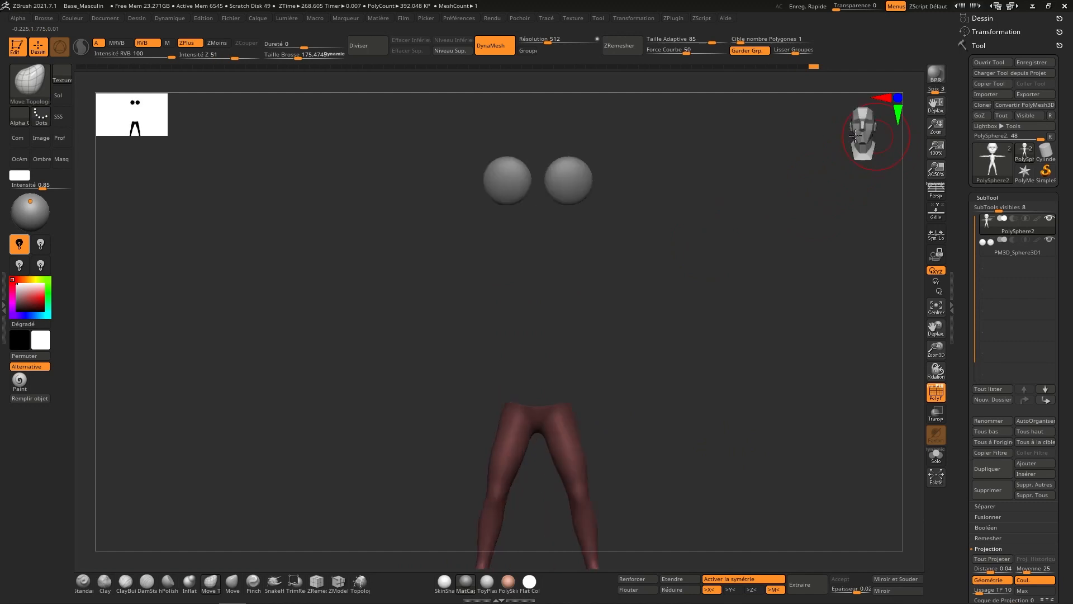
# - Mask the pelvis and the tops of the thighs, make them a polygroup and hide it
pyautogui.moveTo(513, 354)
pyautogui.keyDown('ctrl'); pyautogui.mouseDown()
pyautogui.moveTo(506, 441)
pyautogui.moveTo(603, 438)
pyautogui.moveTo(466, 444)
pyautogui.mouseUp(); pyautogui.keyUp('ctrl')
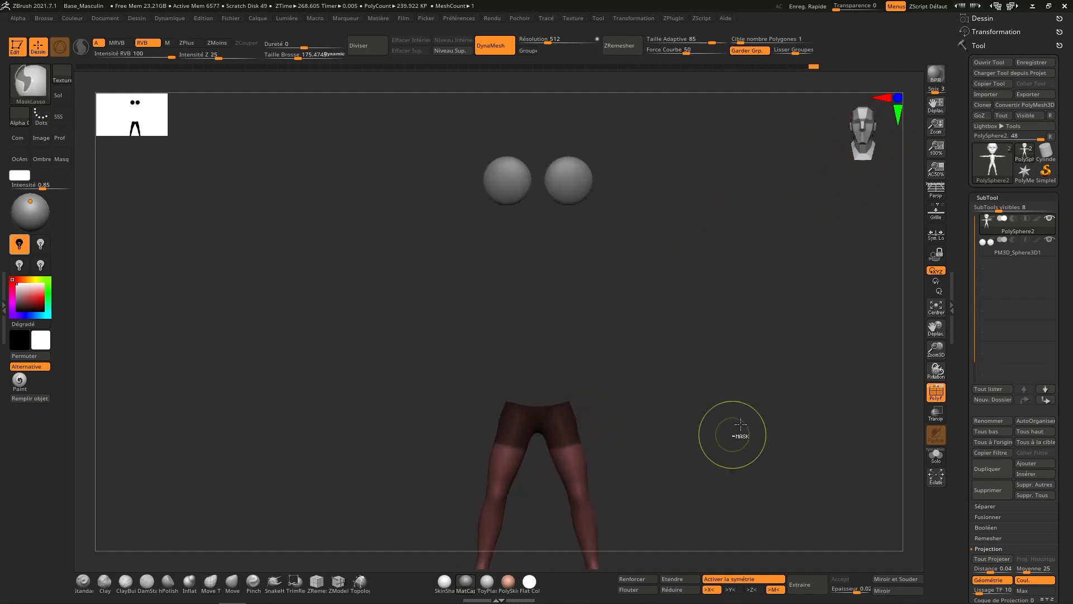
pyautogui.hotkey('ctrl', 'w')
pyautogui.keyDown('alt'); pyautogui.moveTo(621, 436); pyautogui.dragTo(569, 365, button='right'); pyautogui.keyUp('alt')
pyautogui.keyDown('ctrl'); pyautogui.keyDown('shift'); pyautogui.click(568, 365); pyautogui.keyUp('shift'); pyautogui.keyUp('ctrl')
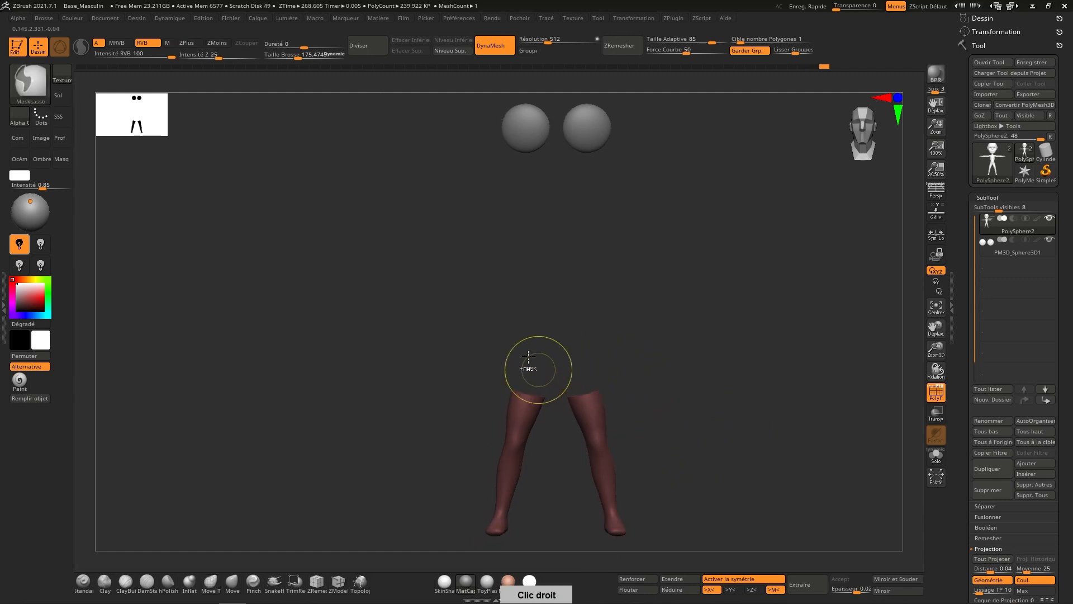
# - Create separate polygroups for the thighs and the knees from lasso masks, hiding each one
pyautogui.moveTo(497, 354)
pyautogui.keyDown('ctrl'); pyautogui.mouseDown()
pyautogui.moveTo(503, 416)
pyautogui.moveTo(546, 430)
pyautogui.moveTo(561, 363)
pyautogui.mouseUp(); pyautogui.keyUp('ctrl')
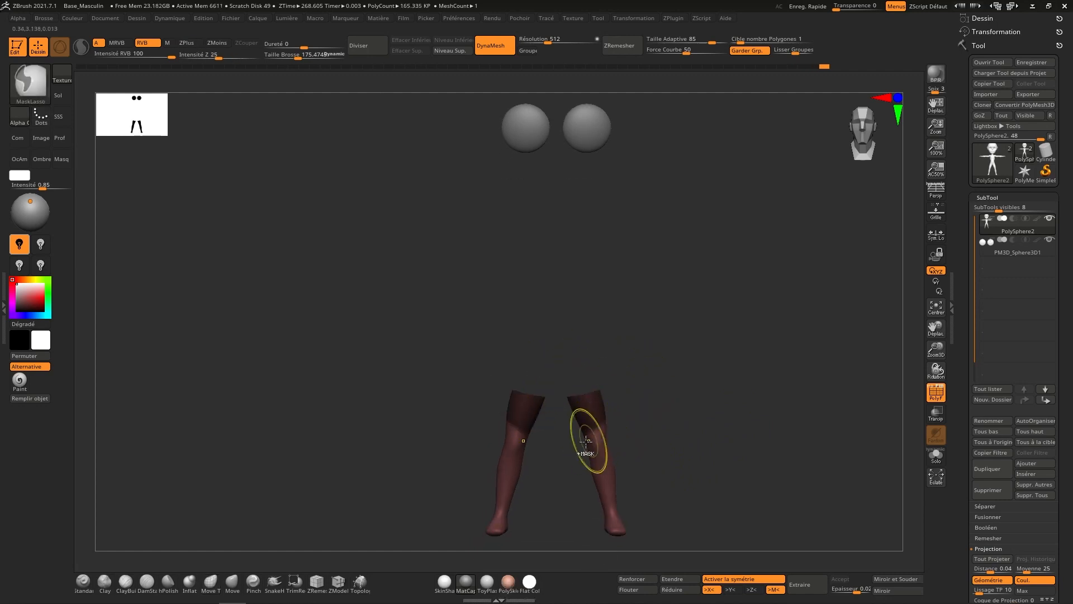
pyautogui.moveTo(577, 427)
pyautogui.keyDown('ctrl'); pyautogui.mouseDown()
pyautogui.moveTo(590, 435)
pyautogui.moveTo(632, 394)
pyautogui.moveTo(624, 369)
pyautogui.mouseUp(); pyautogui.keyUp('ctrl')
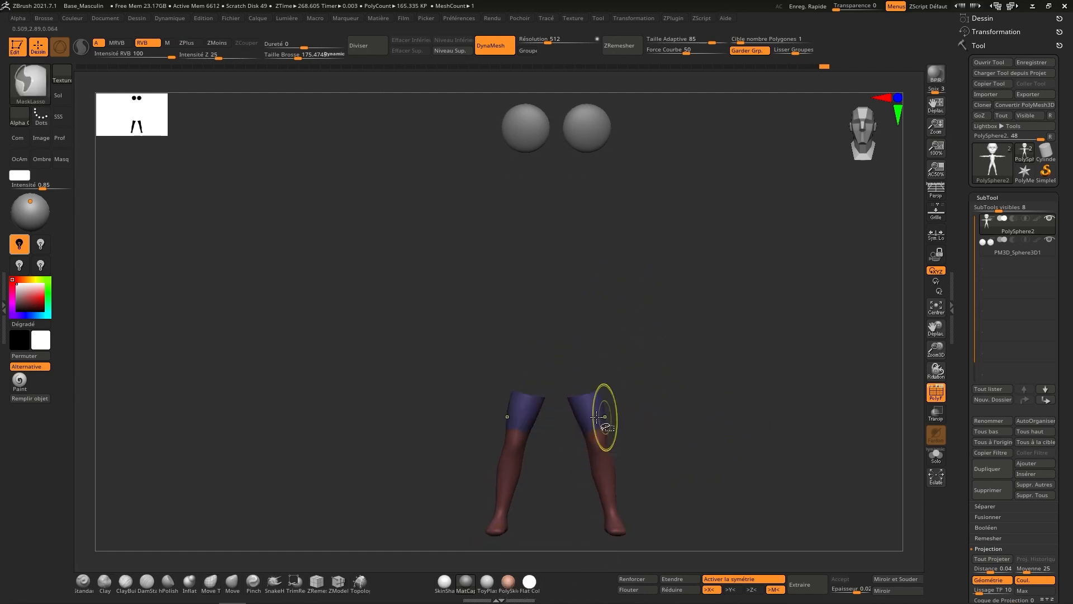
pyautogui.keyDown('ctrl'); pyautogui.keyDown('shift'); pyautogui.click(581, 417); pyautogui.keyUp('shift'); pyautogui.keyUp('ctrl')
pyautogui.hotkey('ctrl', 'w')
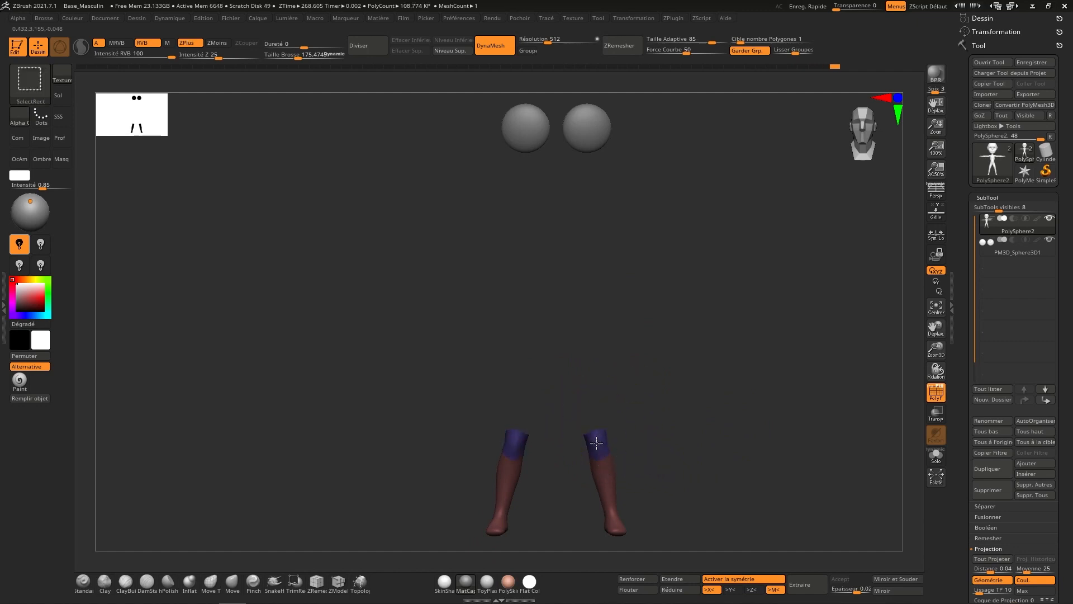
pyautogui.keyDown('ctrl'); pyautogui.keyDown('shift'); pyautogui.click(597, 442); pyautogui.keyUp('shift'); pyautogui.keyUp('ctrl')
# - Mask the shins down to the ankles, make them a polygroup and show the whole body again
pyautogui.moveTo(579, 422)
pyautogui.keyDown('ctrl'); pyautogui.mouseDown()
pyautogui.moveTo(617, 507)
pyautogui.moveTo(665, 475)
pyautogui.mouseUp(); pyautogui.keyUp('ctrl')
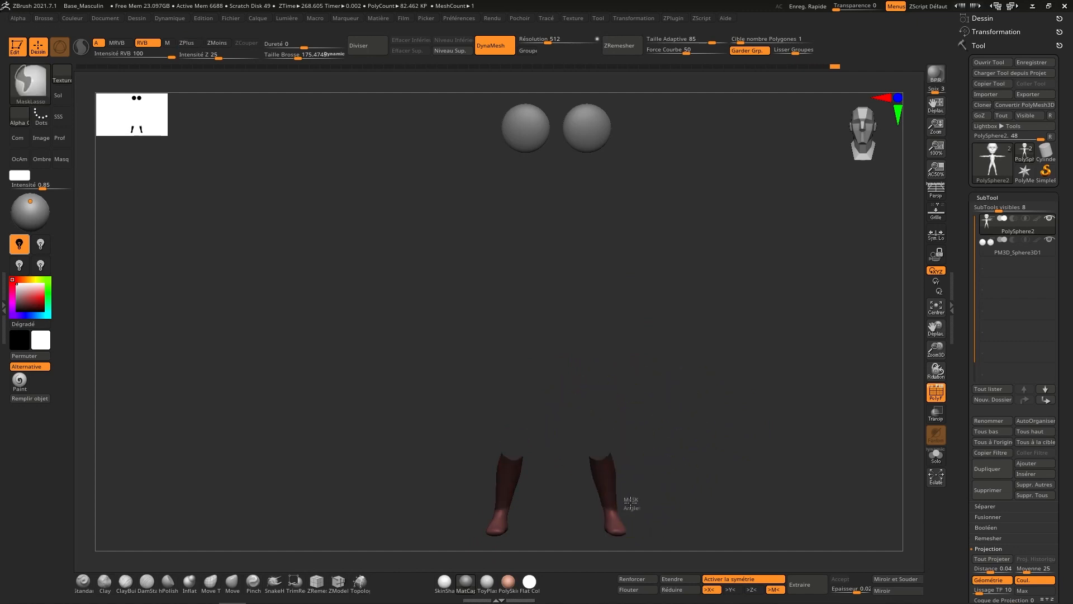
pyautogui.hotkey('ctrl', 'w')
pyautogui.keyDown('ctrl'); pyautogui.keyDown('shift'); pyautogui.click(710, 433); pyautogui.keyUp('shift'); pyautogui.keyUp('ctrl')
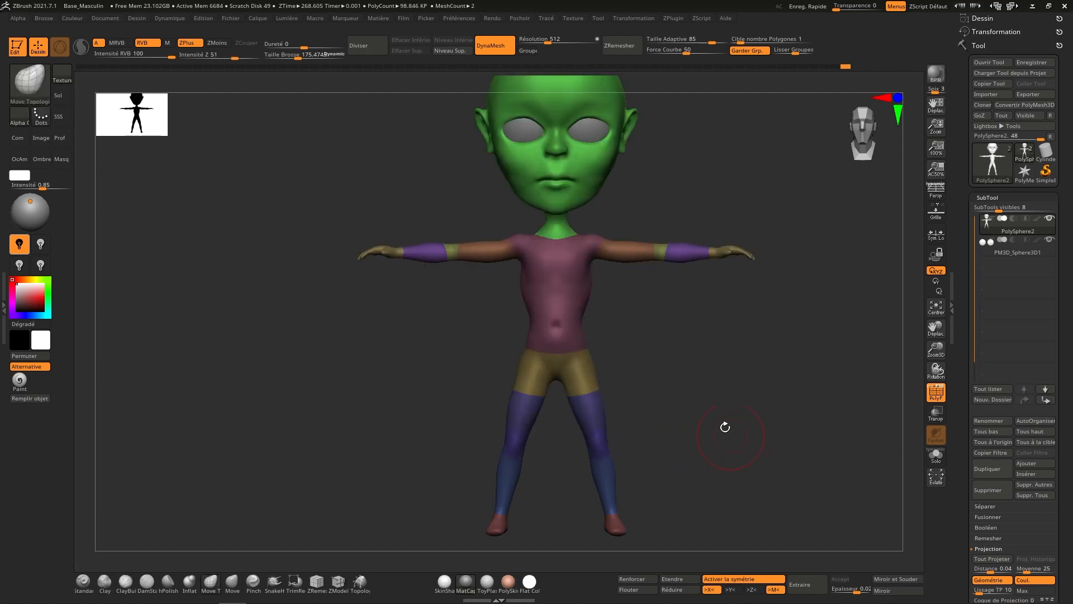
# - Isolate the head, give the neck its own polygroup from the side view, and hide the neck
pyautogui.rightClick(666, 475)
pyautogui.keyDown('ctrl'); pyautogui.keyDown('shift'); pyautogui.click(618, 335); pyautogui.keyUp('shift'); pyautogui.keyUp('ctrl')
pyautogui.moveTo(668, 262); pyautogui.dragTo(740, 264)
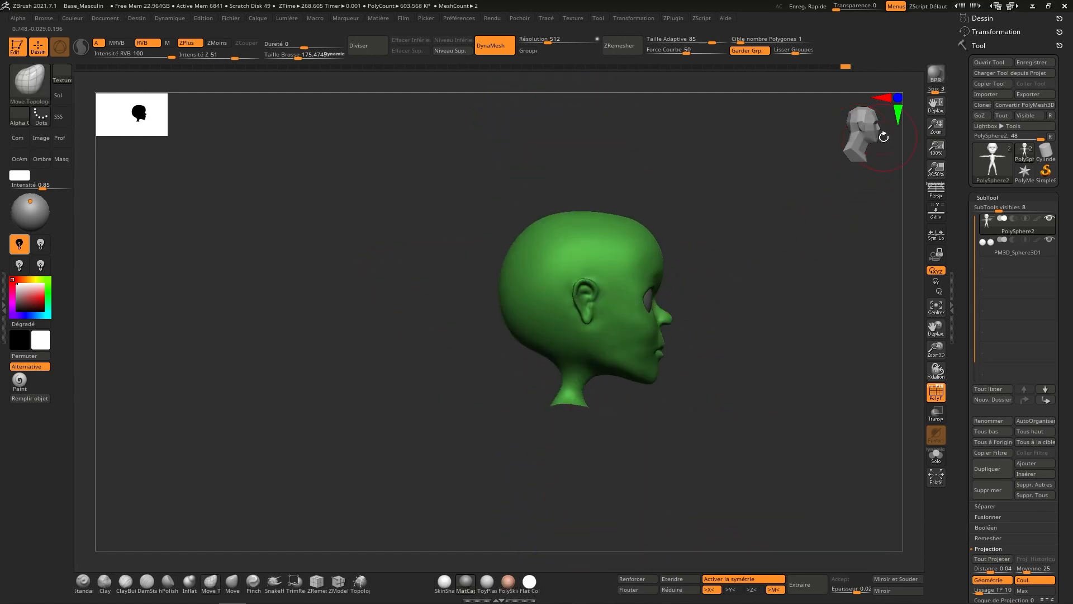
pyautogui.moveTo(606, 374)
pyautogui.keyDown('ctrl'); pyautogui.mouseDown()
pyautogui.moveTo(565, 357)
pyautogui.moveTo(515, 505)
pyautogui.moveTo(659, 419)
pyautogui.mouseUp(); pyautogui.keyUp('ctrl')
pyautogui.hotkey('ctrl', 'w')
pyautogui.keyDown('ctrl'); pyautogui.keyDown('shift'); pyautogui.click(578, 378); pyautogui.keyUp('shift'); pyautogui.keyUp('ctrl')
# - Lasso-mask the ears in the side view, turn them into a polygroup and hide it
pyautogui.keyDown('ctrl'); pyautogui.moveTo(596, 416); pyautogui.dragTo(589, 503, button='right'); pyautogui.keyUp('ctrl')
pyautogui.moveTo(582, 396)
pyautogui.keyDown('ctrl'); pyautogui.mouseDown()
pyautogui.moveTo(609, 373)
pyautogui.moveTo(611, 319)
pyautogui.moveTo(551, 323)
pyautogui.mouseUp(); pyautogui.keyUp('ctrl')
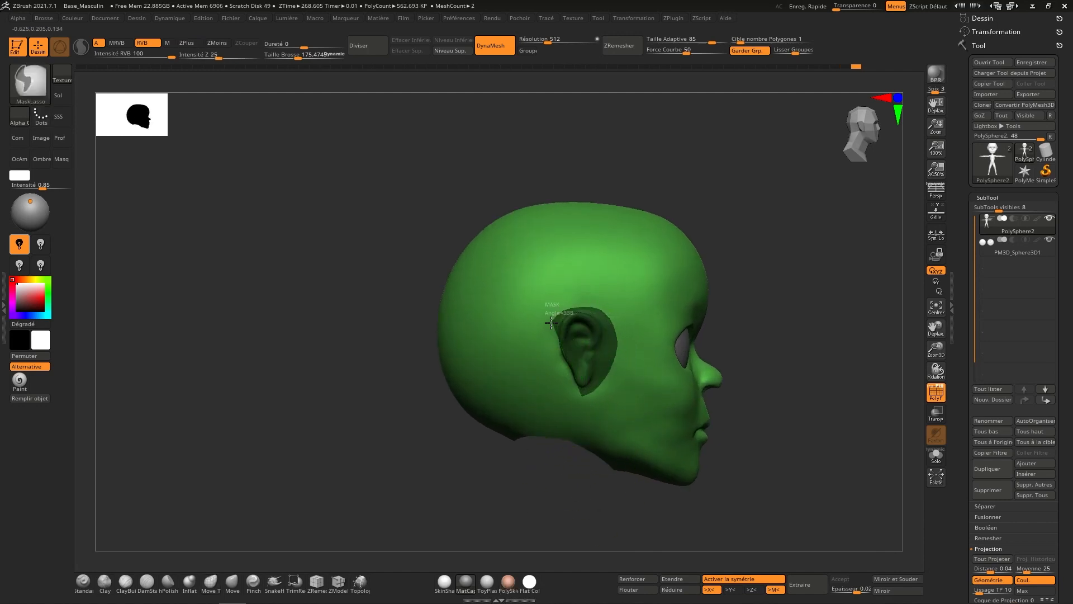
pyautogui.keyDown('ctrl'); pyautogui.moveTo(560, 375); pyautogui.dragTo(582, 395); pyautogui.keyUp('ctrl')
pyautogui.hotkey('ctrl', 'w')
pyautogui.keyDown('ctrl'); pyautogui.keyDown('shift'); pyautogui.click(604, 341); pyautogui.keyUp('shift'); pyautogui.keyUp('ctrl')
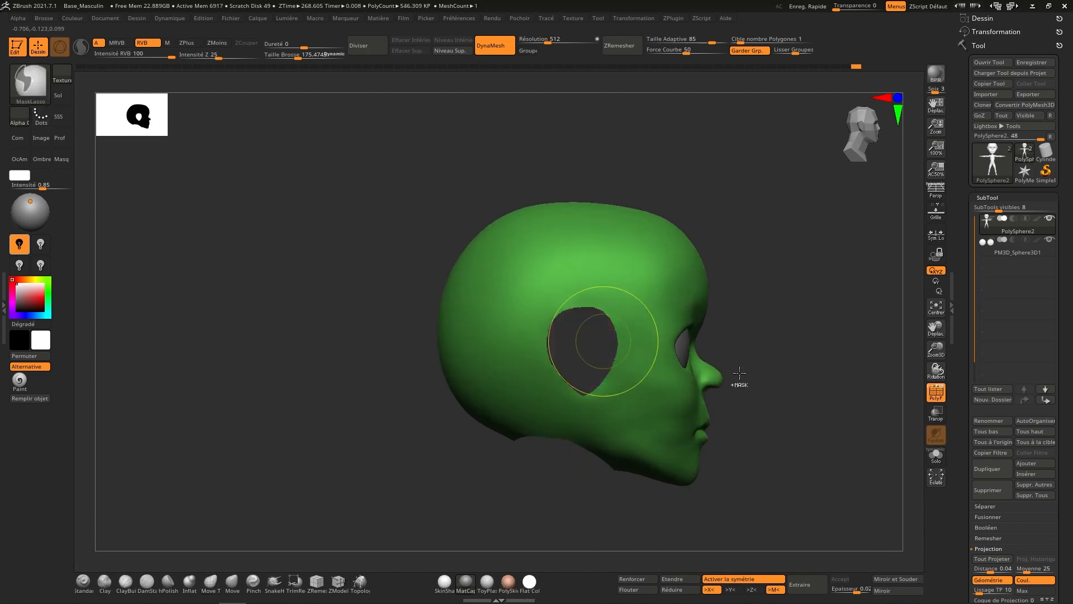
# - Mask the front of the head from forehead to chin, make it the face polygroup and isolate the face
pyautogui.moveTo(763, 185)
pyautogui.keyDown('ctrl'); pyautogui.mouseDown()
pyautogui.moveTo(677, 244)
pyautogui.moveTo(630, 374)
pyautogui.moveTo(637, 503)
pyautogui.mouseUp(); pyautogui.keyUp('ctrl')
pyautogui.moveTo(751, 196)
pyautogui.keyDown('ctrl'); pyautogui.mouseDown()
pyautogui.moveTo(631, 305)
pyautogui.moveTo(612, 443)
pyautogui.moveTo(767, 529)
pyautogui.mouseUp(); pyautogui.keyUp('ctrl')
pyautogui.hotkey('ctrl', 'w')
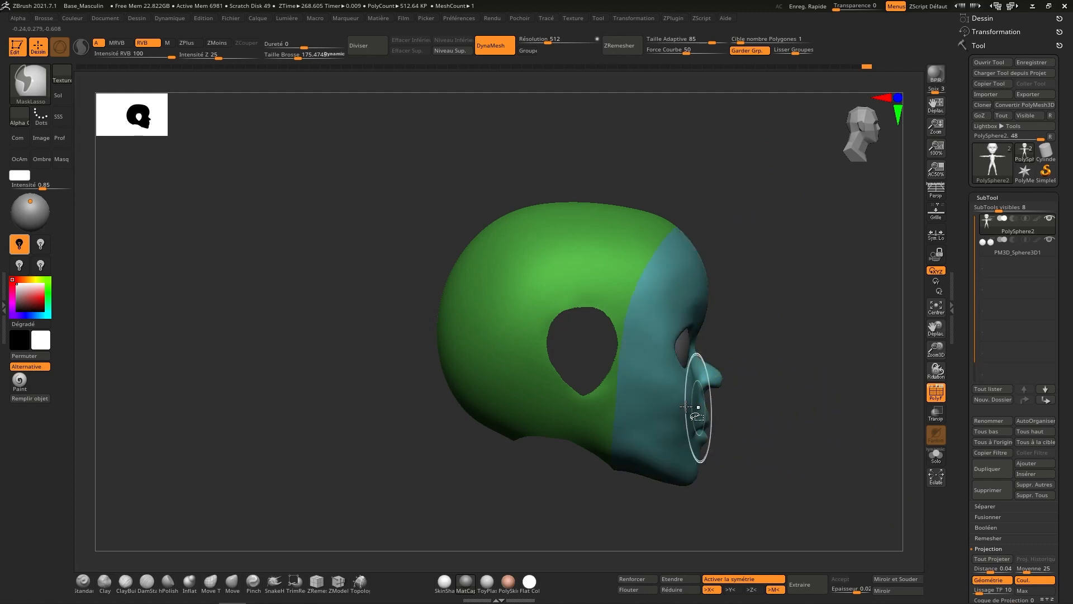
pyautogui.keyDown('ctrl'); pyautogui.keyDown('shift'); pyautogui.click(699, 412); pyautogui.keyUp('shift'); pyautogui.keyUp('ctrl')
pyautogui.keyDown('ctrl'); pyautogui.keyDown('shift'); pyautogui.click(822, 273); pyautogui.keyUp('shift'); pyautogui.keyUp('ctrl')
pyautogui.moveTo(878, 152); pyautogui.dragTo(861, 150)
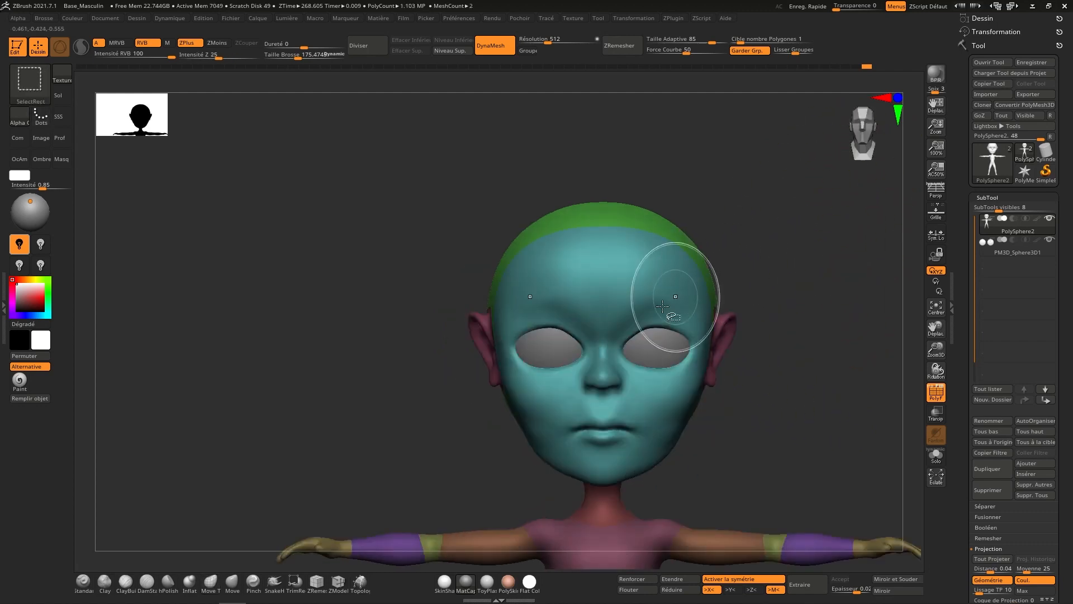
pyautogui.keyDown('ctrl'); pyautogui.keyDown('shift'); pyautogui.click(673, 280); pyautogui.keyUp('shift'); pyautogui.keyUp('ctrl')
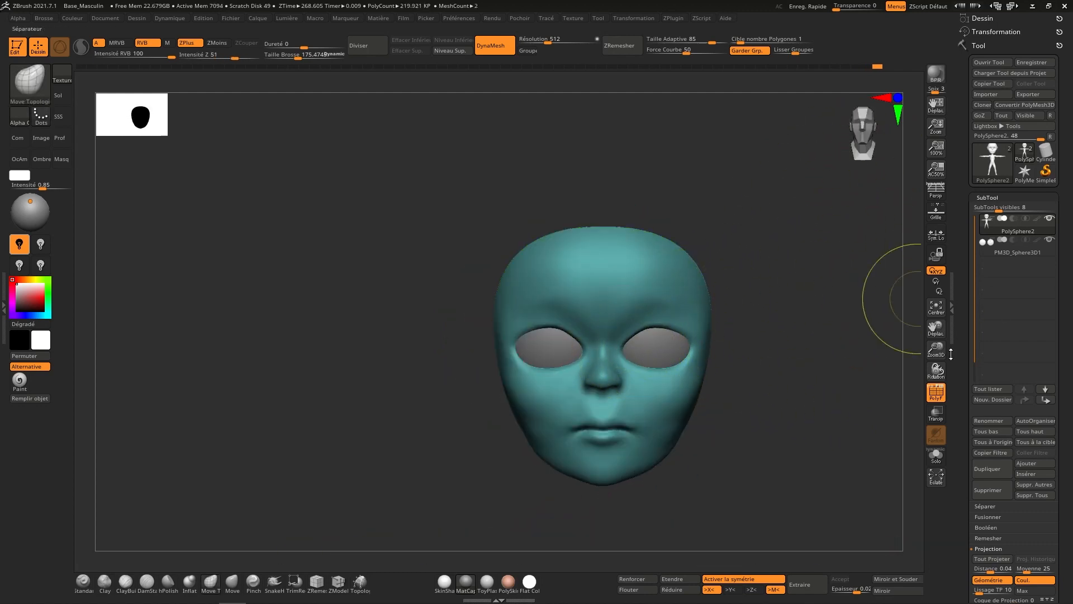
# - Solo the face subtool, turn the masked eye sockets into a polygroup, and hide them from the face
pyautogui.click(935, 457)
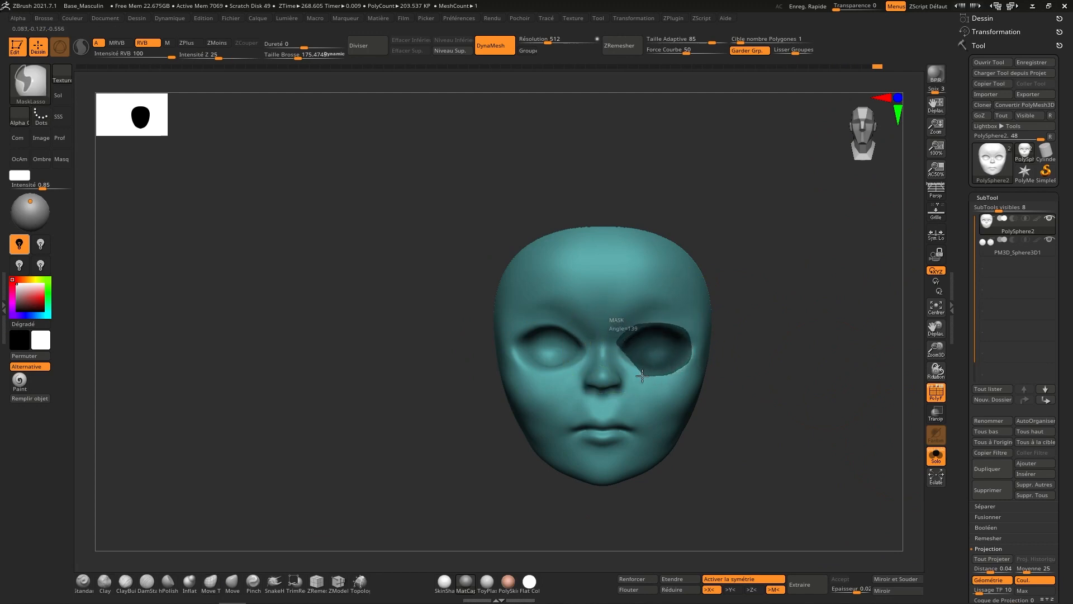
pyautogui.keyDown('ctrl'); pyautogui.moveTo(616, 357); pyautogui.dragTo(620, 339); pyautogui.keyUp('ctrl')
pyautogui.hotkey('ctrl', 'w')
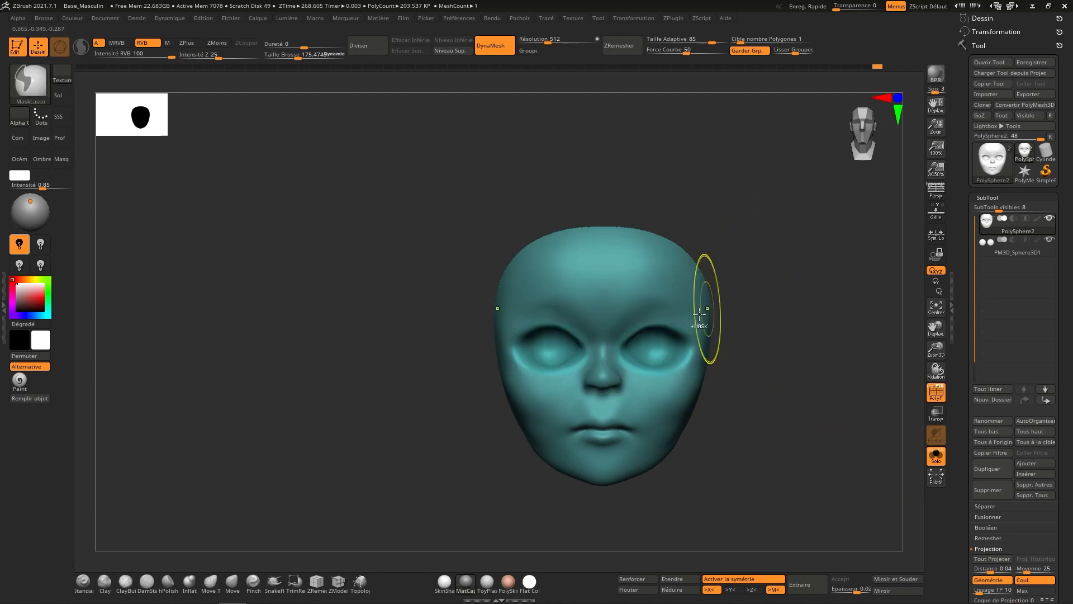
pyautogui.keyDown('ctrl'); pyautogui.keyDown('shift'); pyautogui.click(662, 333); pyautogui.keyUp('shift'); pyautogui.keyUp('ctrl')
pyautogui.keyDown('ctrl'); pyautogui.keyDown('shift'); pyautogui.click(656, 342); pyautogui.keyUp('shift'); pyautogui.keyUp('ctrl')
pyautogui.keyDown('ctrl'); pyautogui.keyDown('shift'); pyautogui.click(657, 343); pyautogui.keyUp('shift'); pyautogui.keyUp('ctrl')
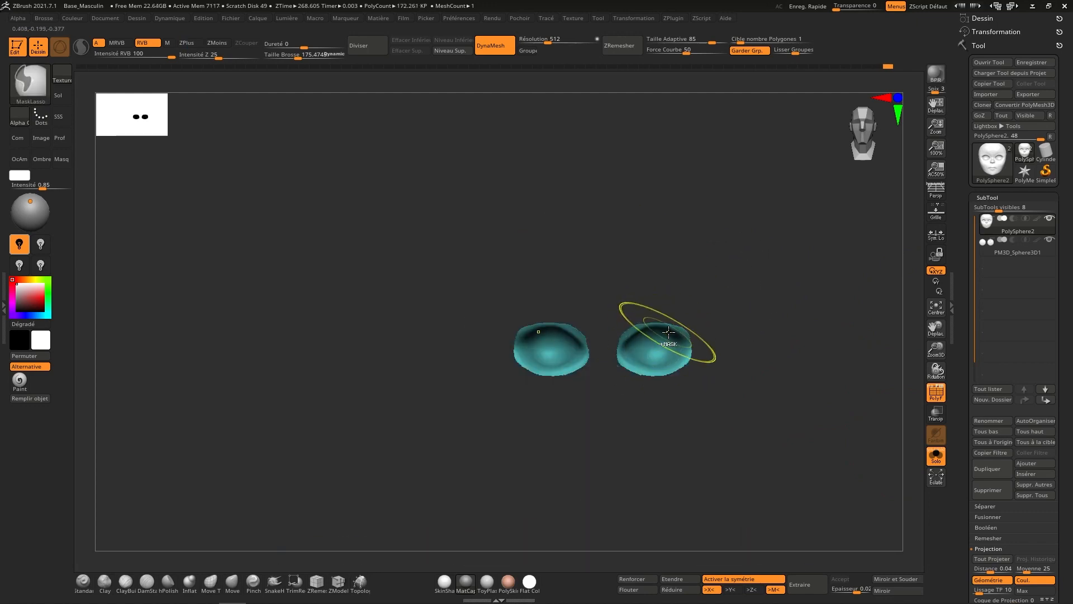
pyautogui.hotkey('ctrl', 'w')
pyautogui.keyDown('ctrl'); pyautogui.keyDown('shift'); pyautogui.click(689, 287); pyautogui.keyUp('shift'); pyautogui.keyUp('ctrl')
pyautogui.keyDown('ctrl'); pyautogui.keyDown('shift'); pyautogui.click(682, 330); pyautogui.keyUp('shift'); pyautogui.keyUp('ctrl')
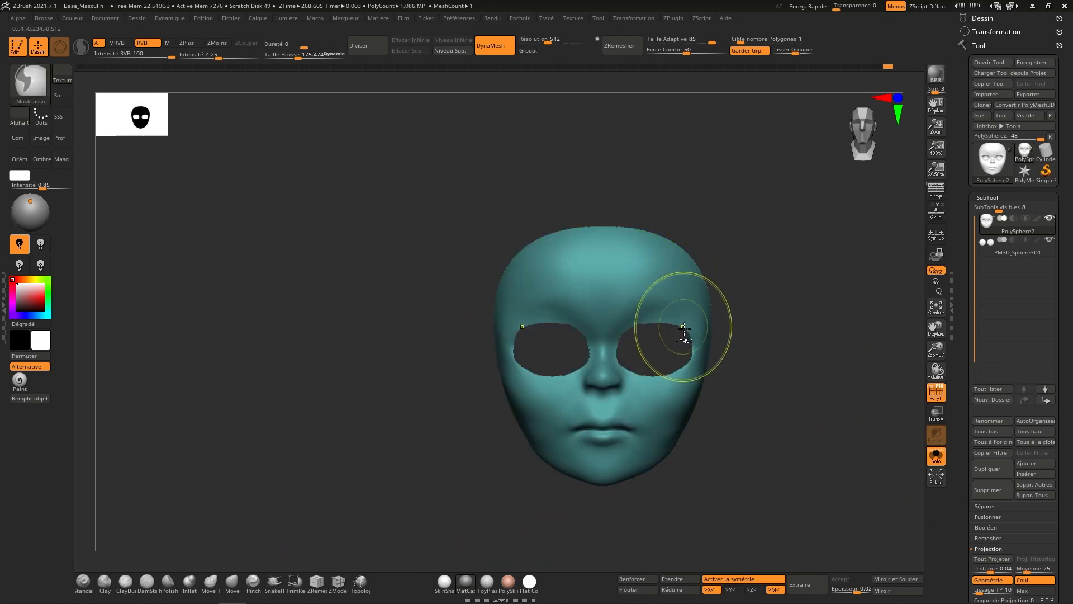
# - Separate the nose as a hidden polygroup and mask a band around both eye openings
pyautogui.moveTo(626, 362)
pyautogui.keyDown('ctrl'); pyautogui.mouseDown()
pyautogui.moveTo(626, 385)
pyautogui.moveTo(582, 353)
pyautogui.moveTo(584, 325)
pyautogui.moveTo(635, 328)
pyautogui.mouseUp(); pyautogui.keyUp('ctrl')
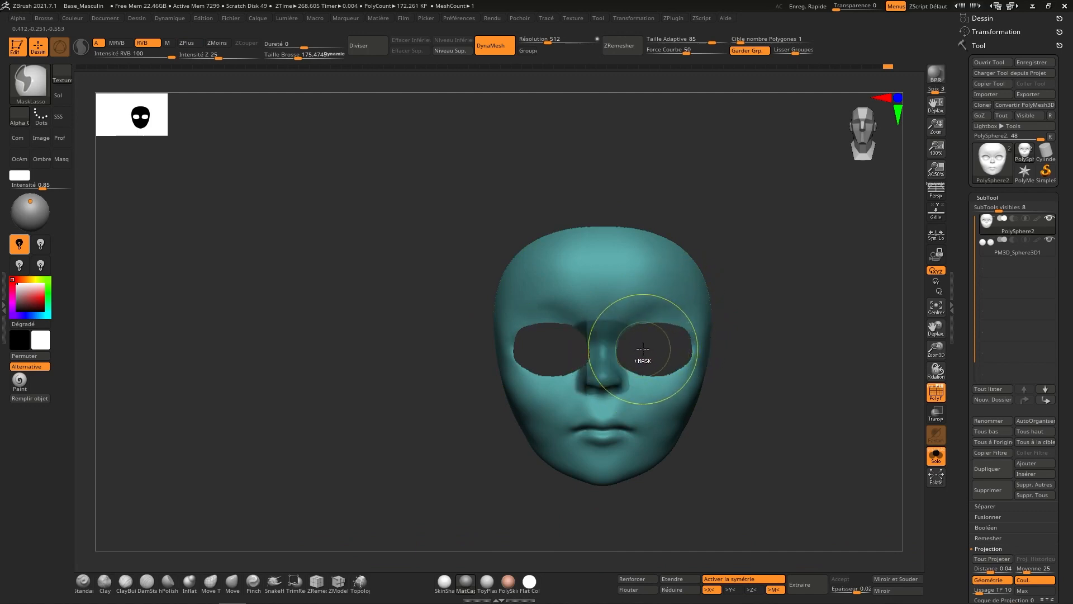
pyautogui.keyDown('ctrl'); pyautogui.moveTo(619, 374); pyautogui.dragTo(701, 365); pyautogui.keyUp('ctrl')
pyautogui.keyDown('ctrl'); pyautogui.moveTo(638, 306); pyautogui.dragTo(638, 310); pyautogui.keyUp('ctrl')
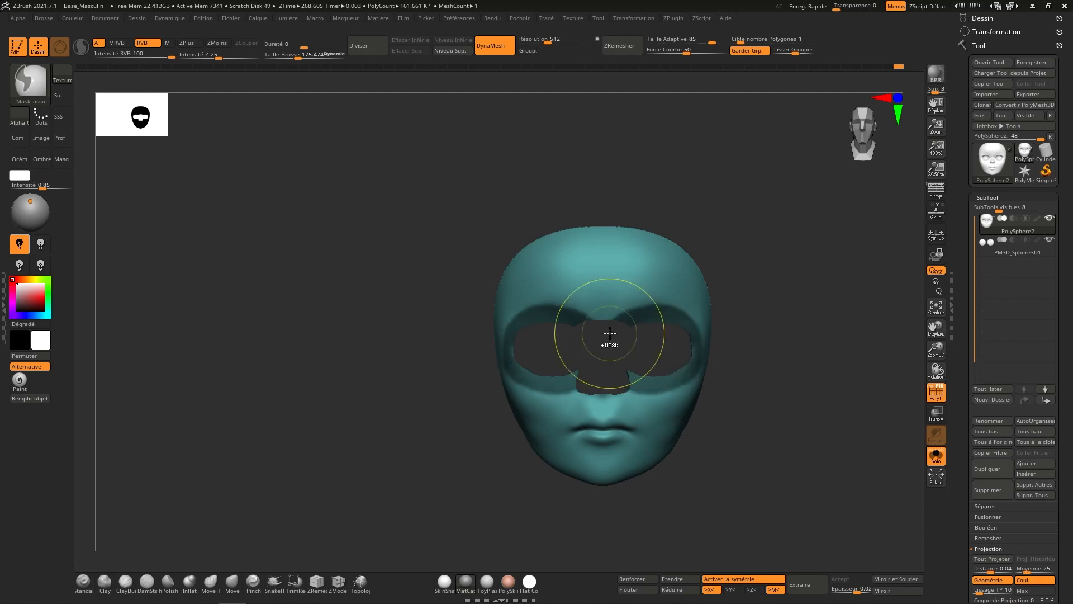